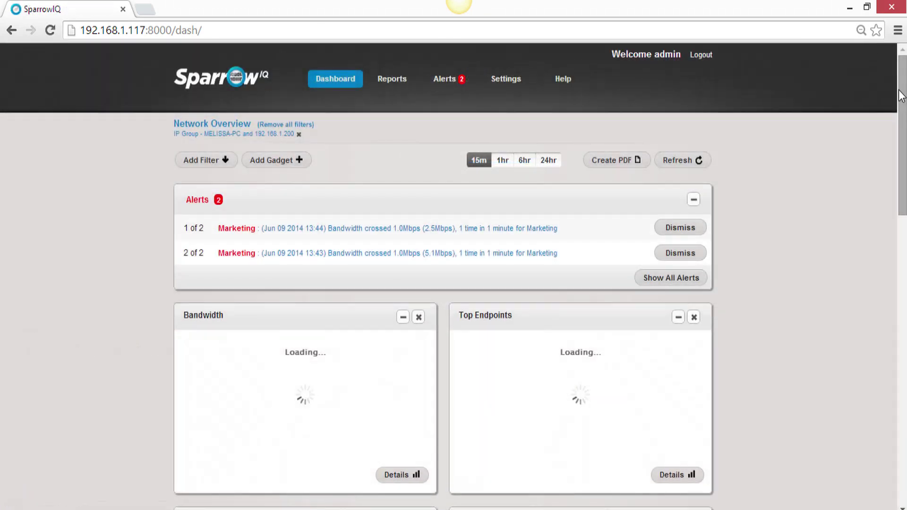
# - Collapse the Alerts panel and briefly show then hide the Add Filter categories
pyautogui.moveTo(901, 95)
pyautogui.mouseDown()
pyautogui.moveTo(904, 389)
pyautogui.moveTo(886, 368)
pyautogui.moveTo(884, 305)
pyautogui.moveTo(895, 251)
pyautogui.moveTo(900, 87)
pyautogui.mouseUp()
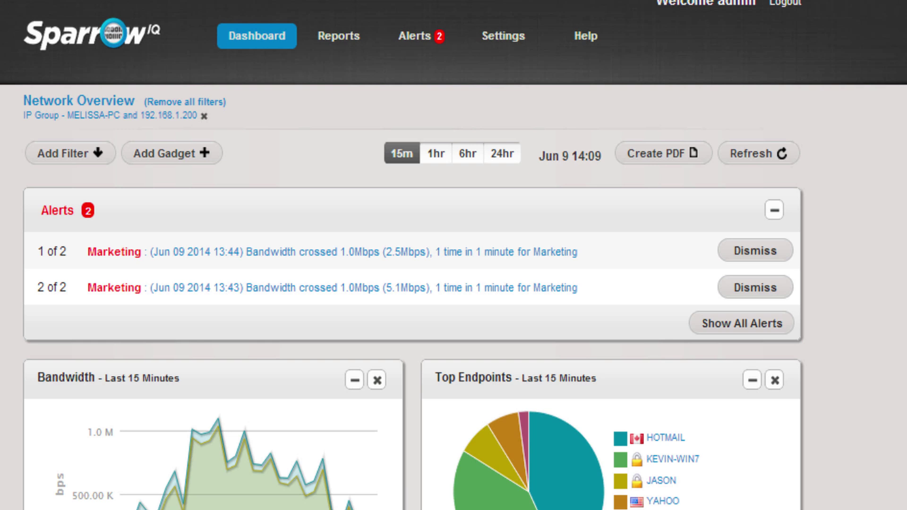
pyautogui.click(774, 210)
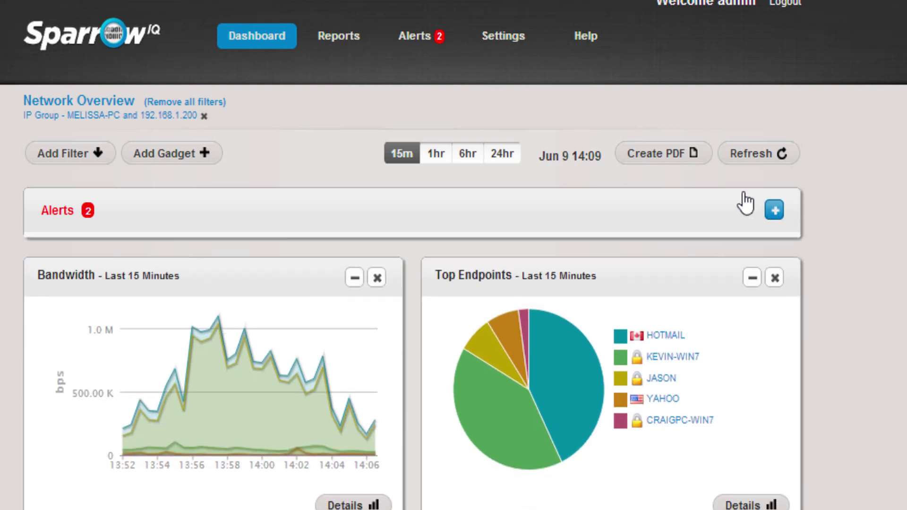
pyautogui.click(98, 150)
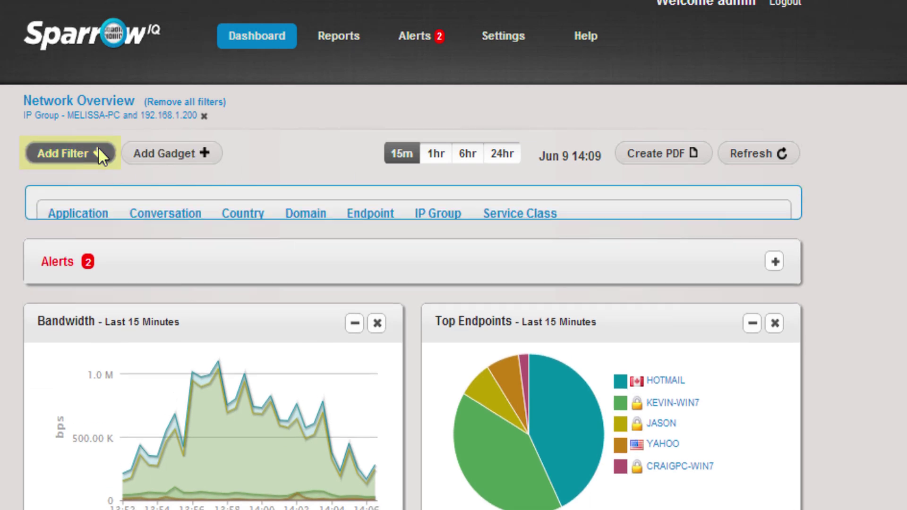
pyautogui.click(98, 151)
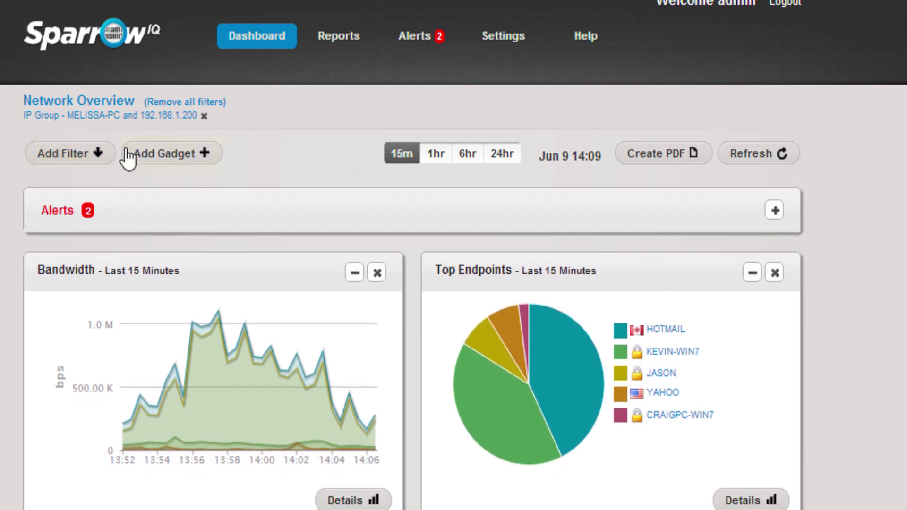
# - Preview the Add Gadget list, then switch the charts between the 1hr and 6hr ranges
pyautogui.click(203, 154)
pyautogui.click(201, 152)
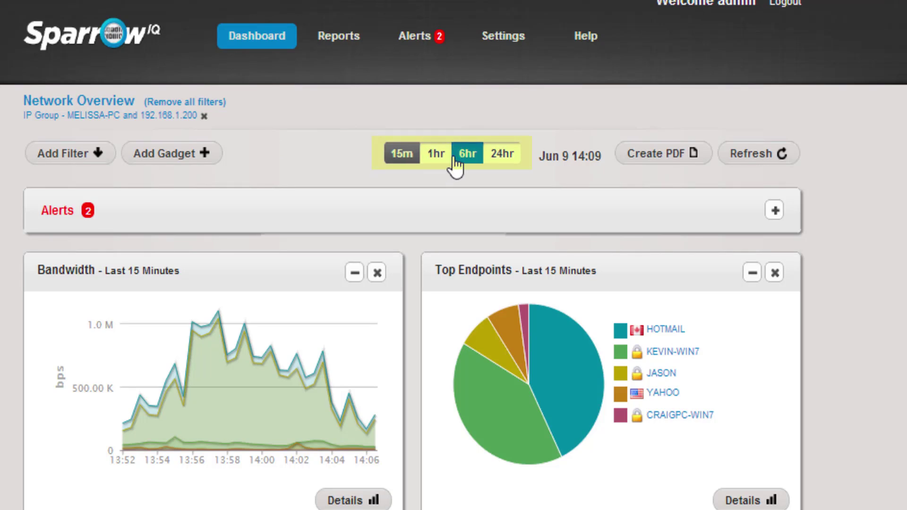
pyautogui.click(435, 156)
pyautogui.click(465, 159)
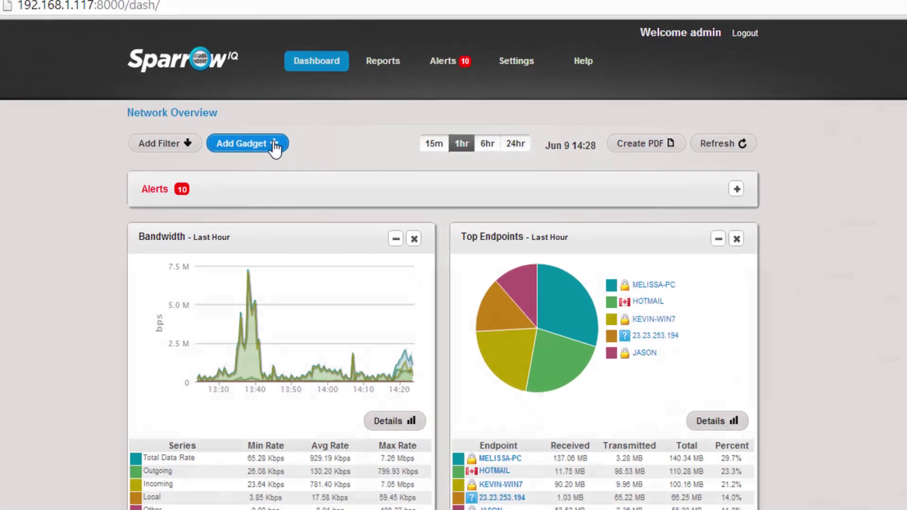
# - Remove the Bandwidth, Top Endpoints and Top Conversations gadgets from the dashboard
pyautogui.click(274, 147)
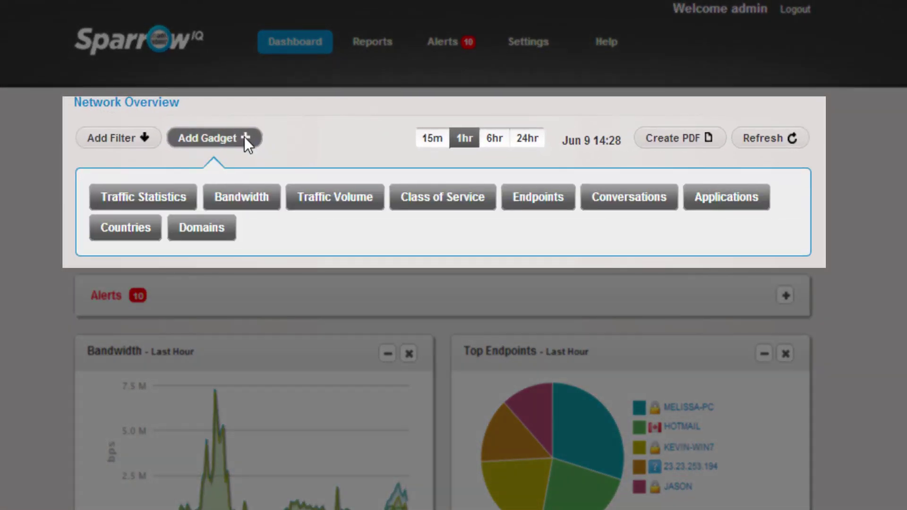
pyautogui.click(253, 203)
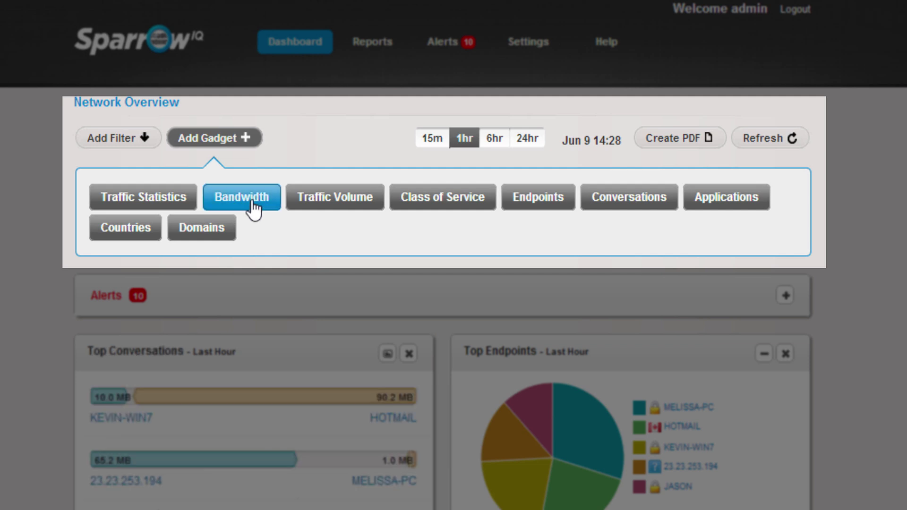
pyautogui.click(527, 210)
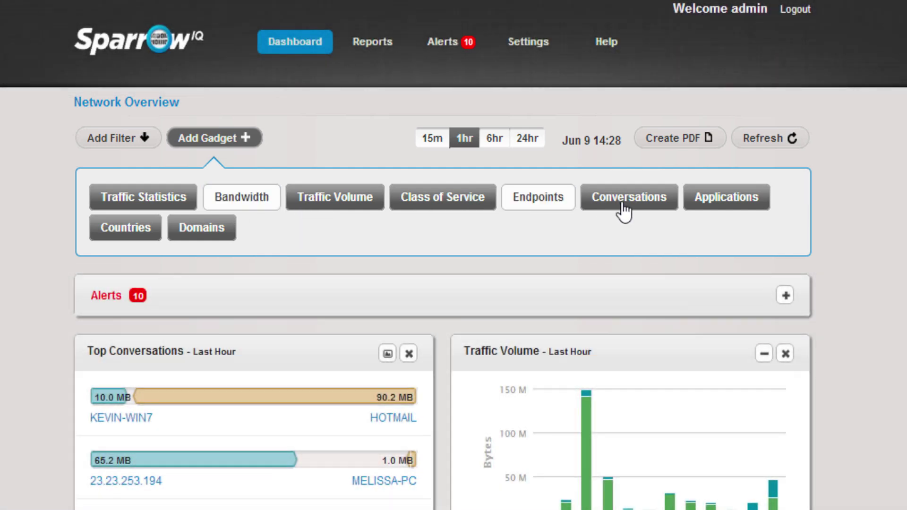
pyautogui.click(624, 210)
# - Restore those three gadgets and move Top Endpoints into the top-left dashboard slot
pyautogui.click(625, 211)
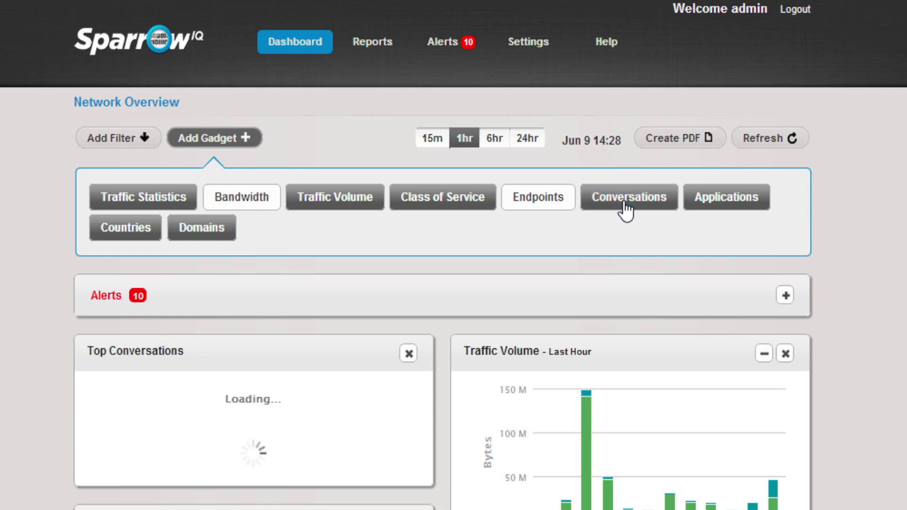
pyautogui.click(538, 210)
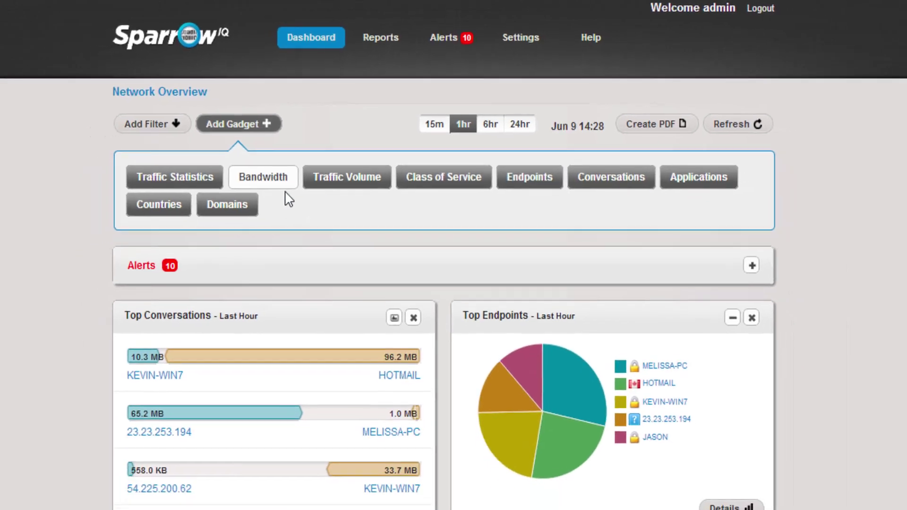
pyautogui.click(255, 201)
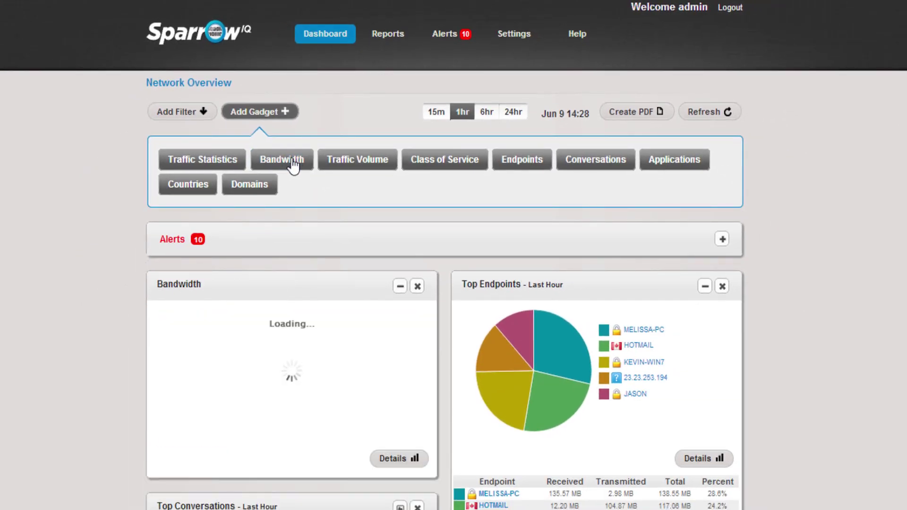
pyautogui.scroll(-2, 529, 269)
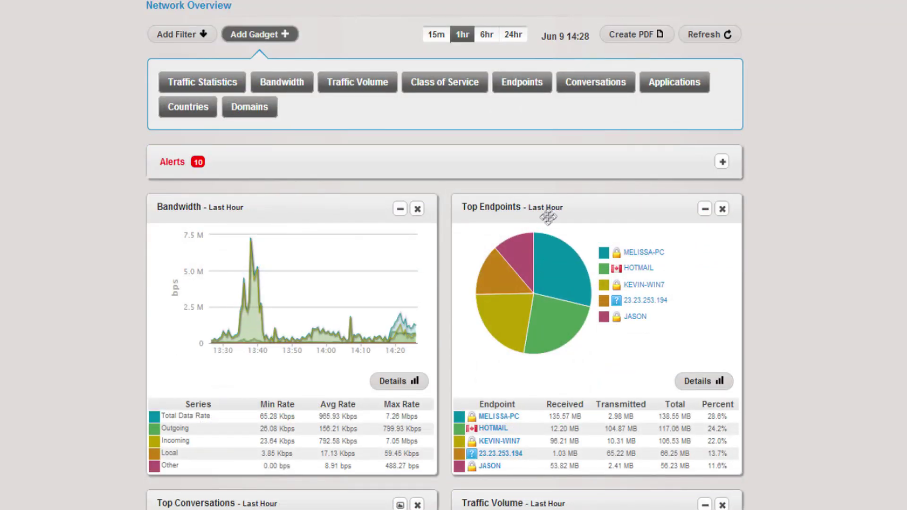
pyautogui.moveTo(548, 217); pyautogui.dragTo(313, 226)
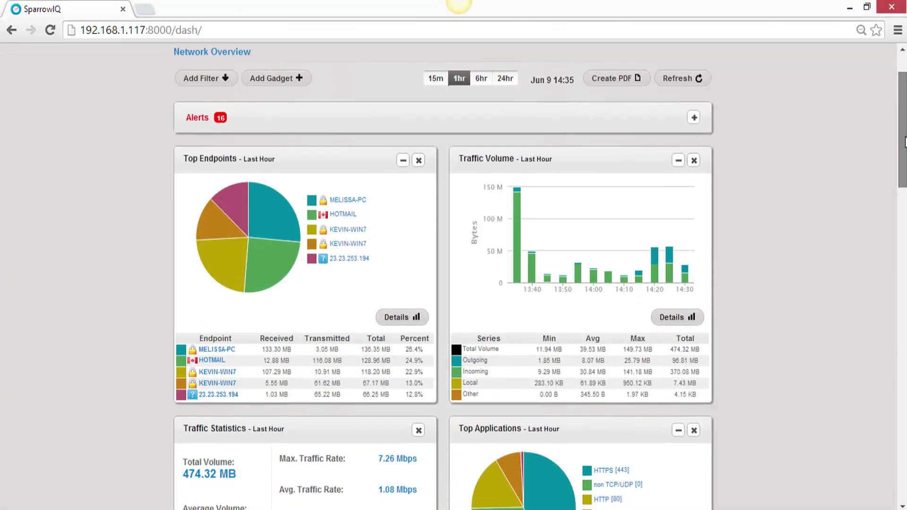
# - Scroll down to the Traffic Statistics gadget showing total volume and maximum rate
pyautogui.scroll(-1, 540, 276)
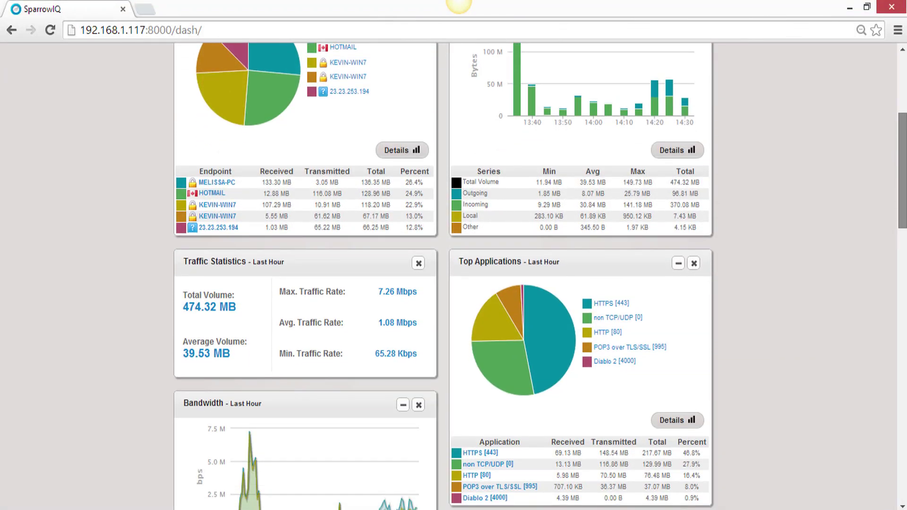
pyautogui.scroll(-1, 458, 4)
pyautogui.scroll(-1, 458, 5)
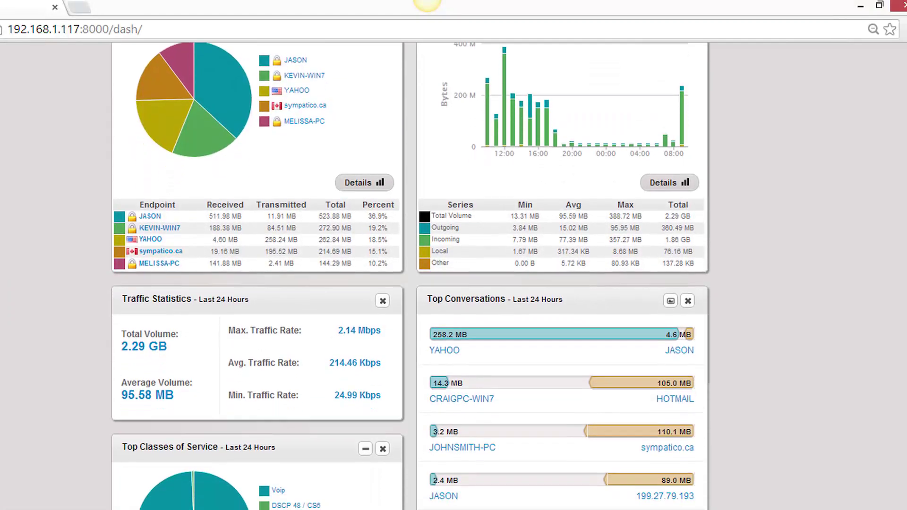
pyautogui.scroll(-3, 410, 276)
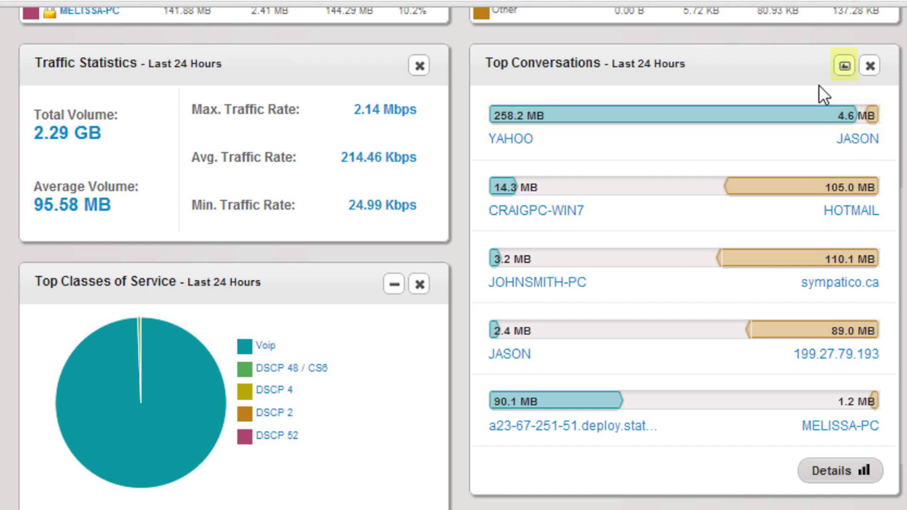
pyautogui.click(844, 66)
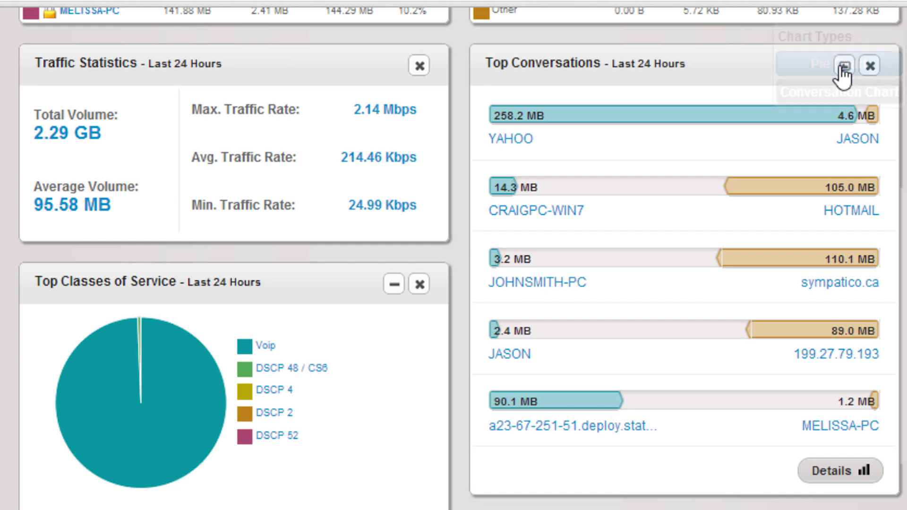
pyautogui.click(839, 68)
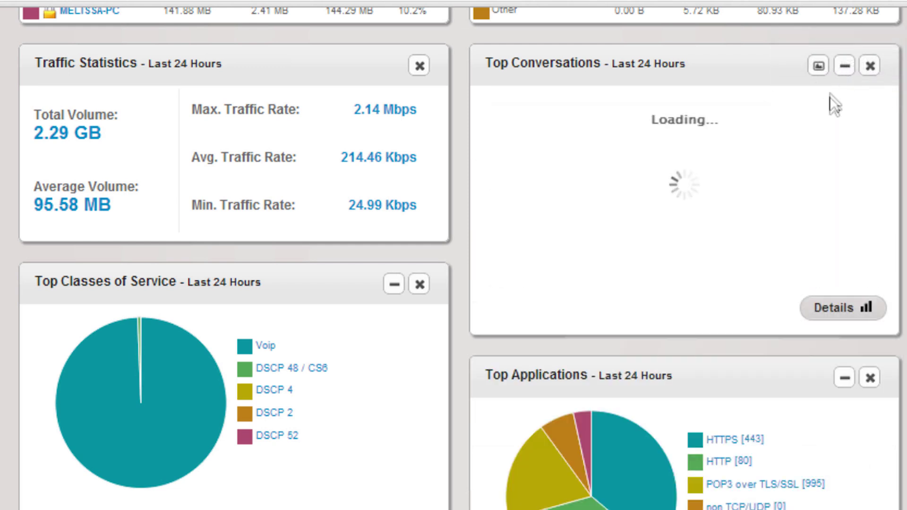
pyautogui.moveTo(739, 136)
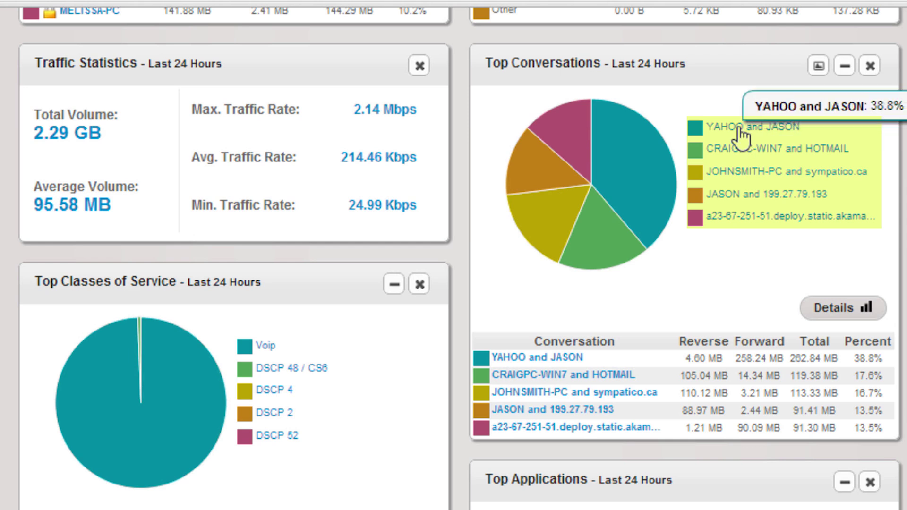
pyautogui.moveTo(733, 153)
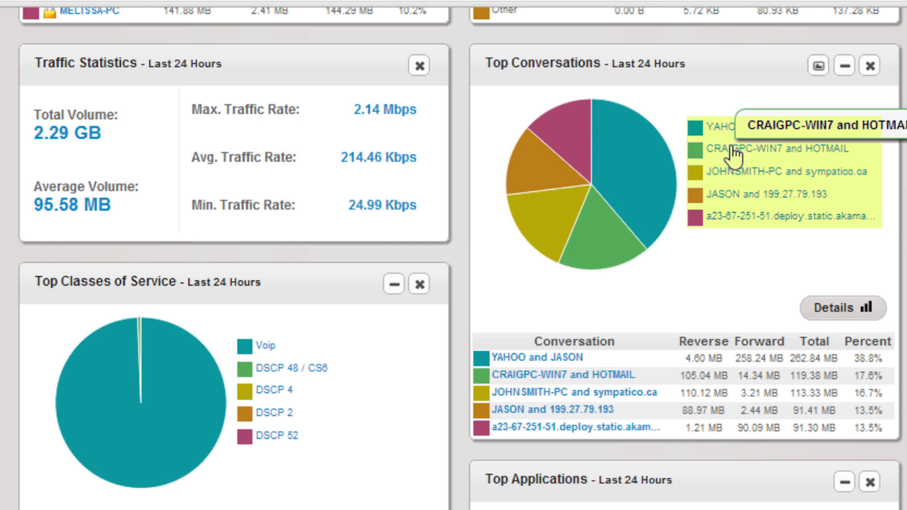
pyautogui.moveTo(733, 175)
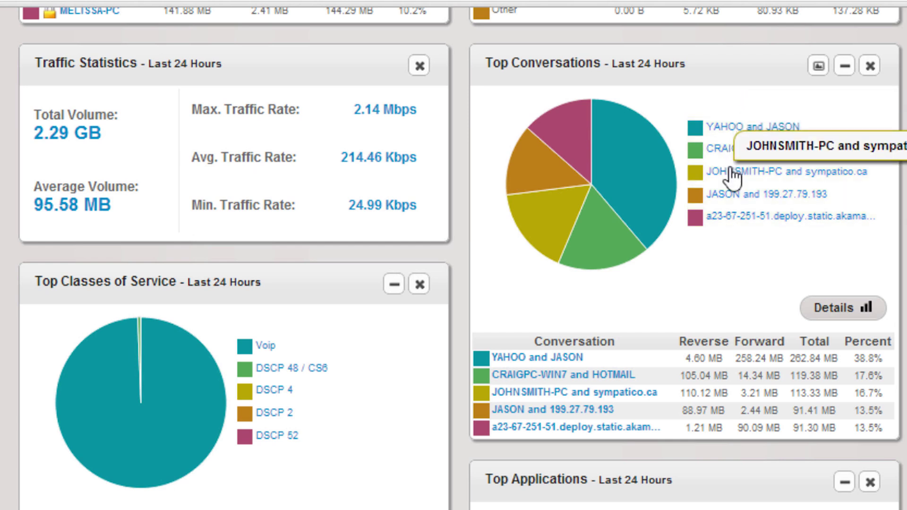
pyautogui.moveTo(755, 191)
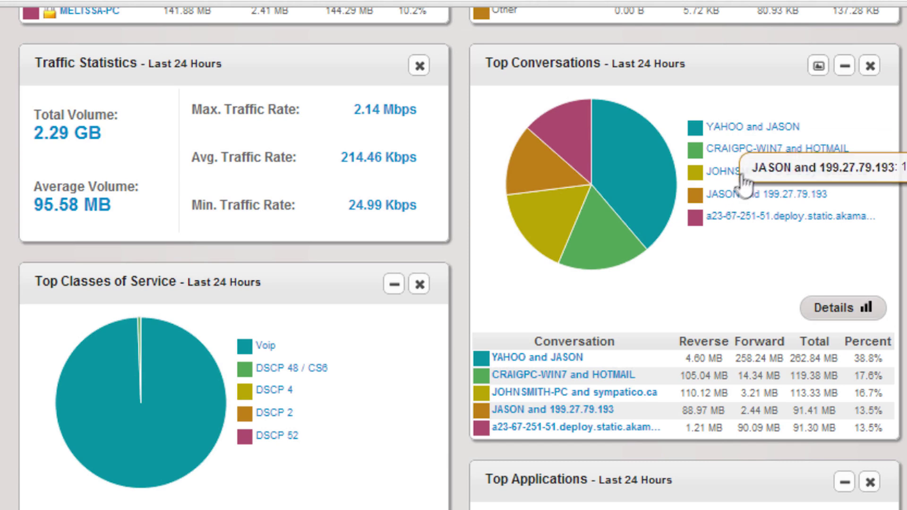
pyautogui.click(818, 66)
pyautogui.click(820, 99)
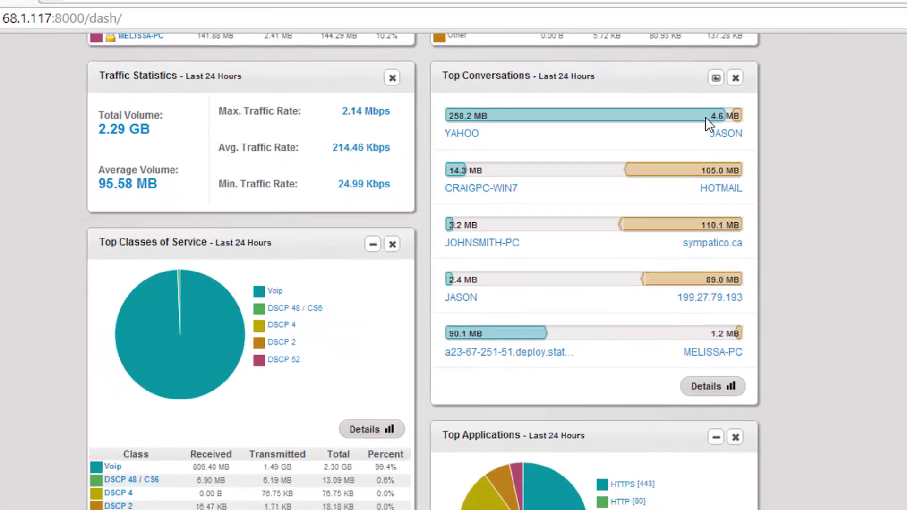
pyautogui.moveTo(726, 130)
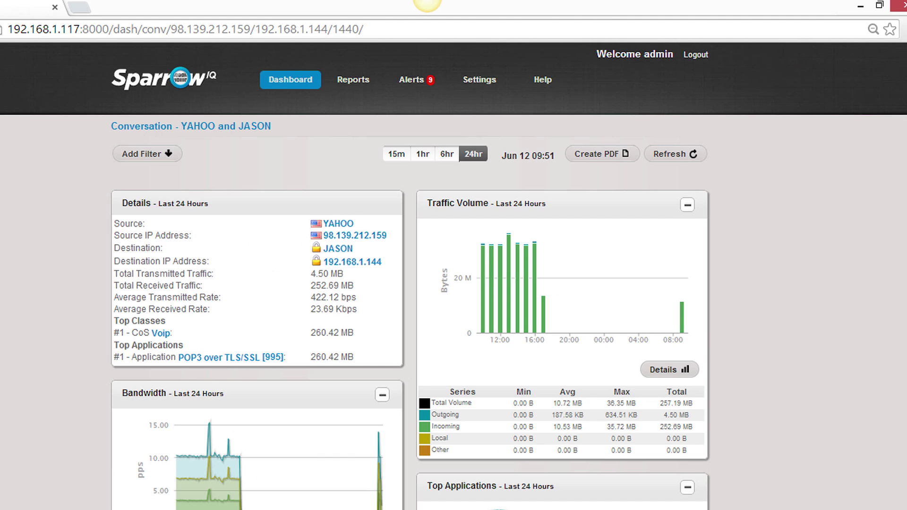
# - Review the YAHOO–JASON conversation panels, then open the endpoint page for source YAHOO
pyautogui.scroll(-6, 900, 122)
pyautogui.scroll(-9, 410, 276)
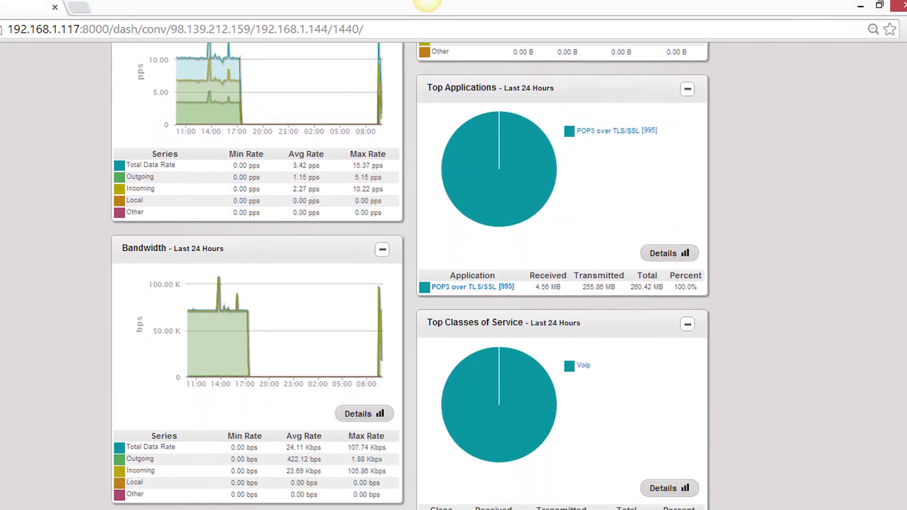
pyautogui.scroll(-1, 409, 276)
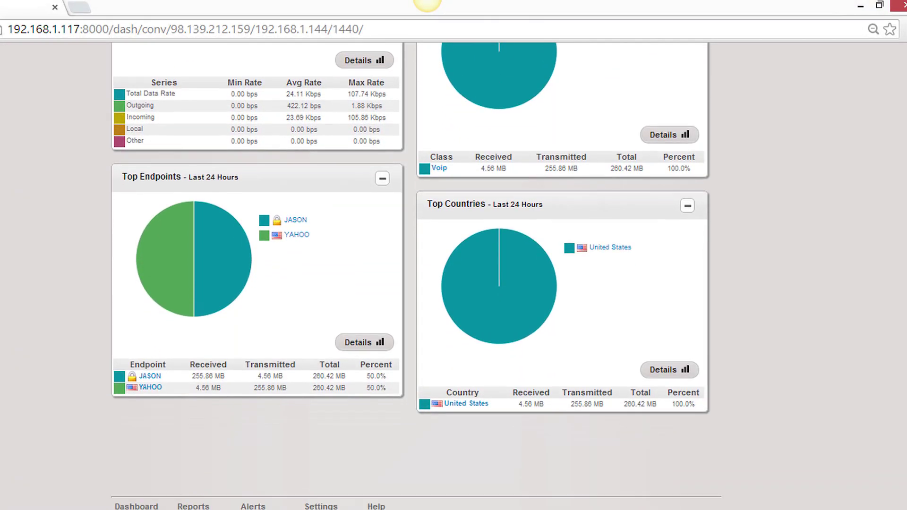
pyautogui.scroll(7, 409, 276)
pyautogui.scroll(10, 410, 276)
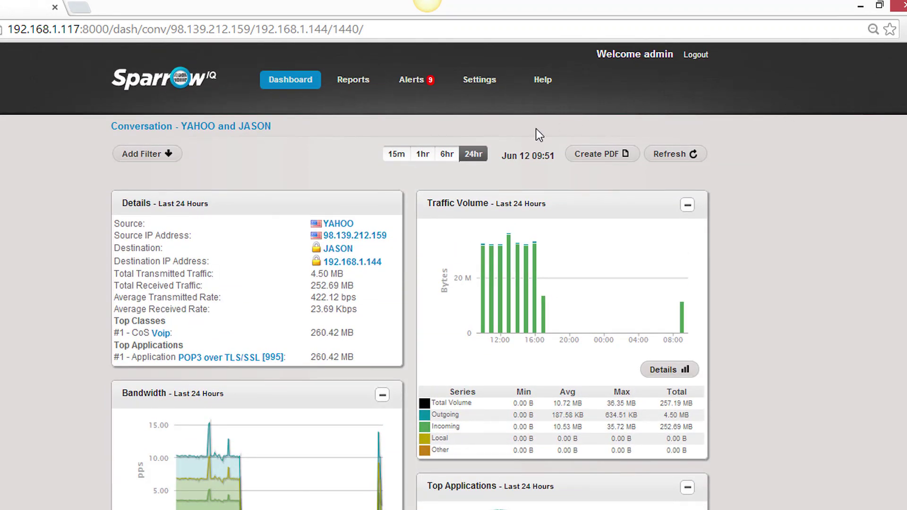
pyautogui.click(340, 237)
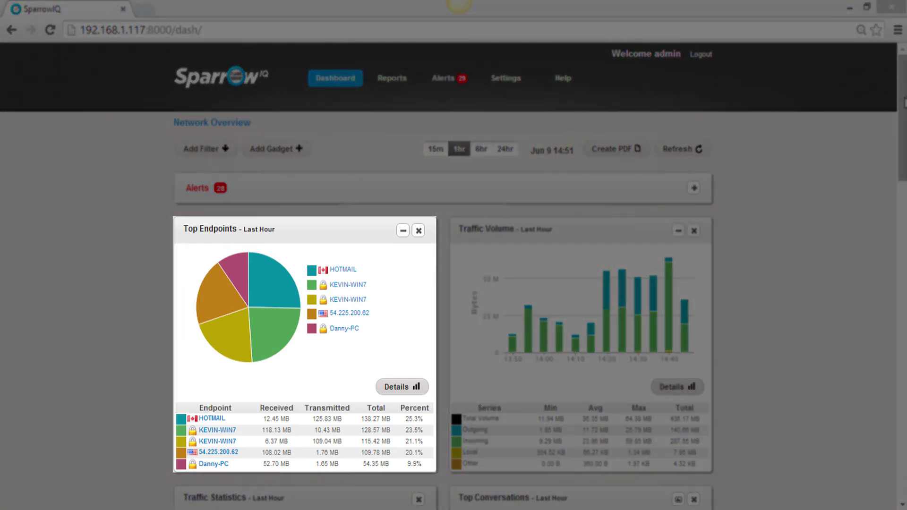
# - Open the Top 20 Endpoints report from the Top Endpoints gadget and browse it
pyautogui.scroll(-2, 453, 283)
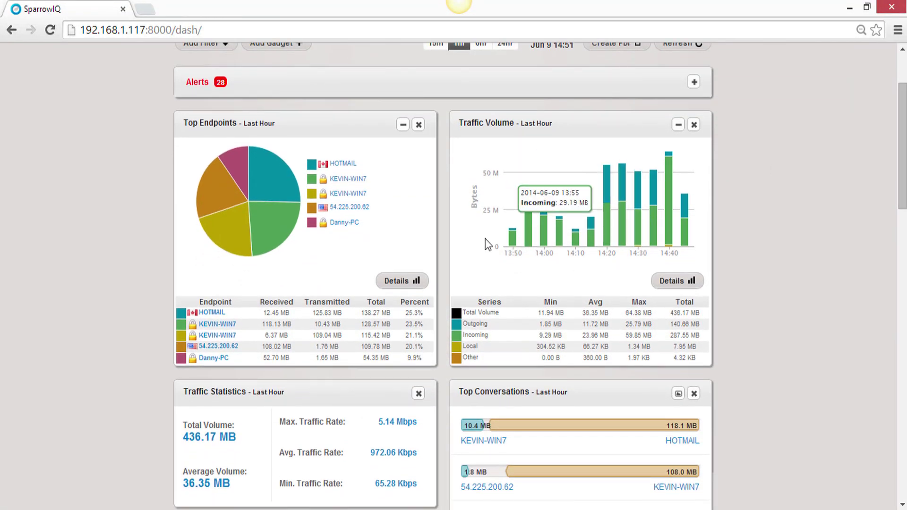
pyautogui.click(396, 283)
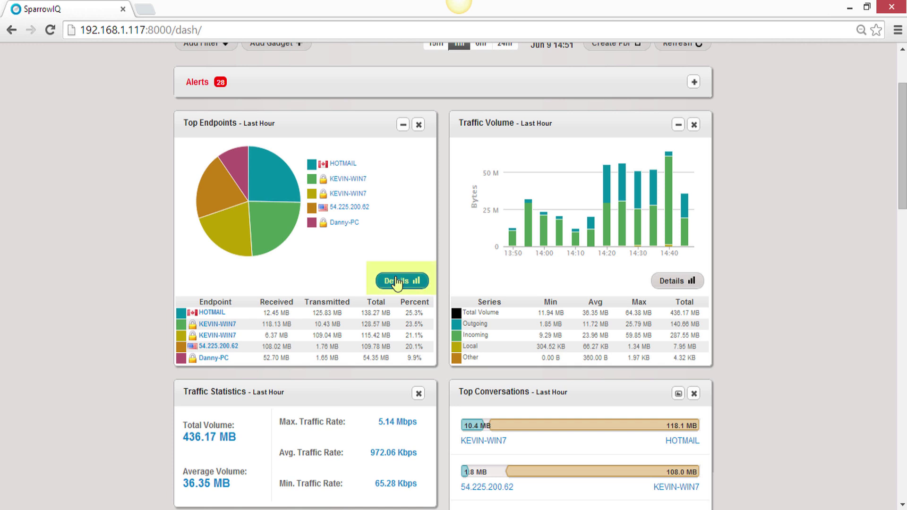
pyautogui.click(397, 282)
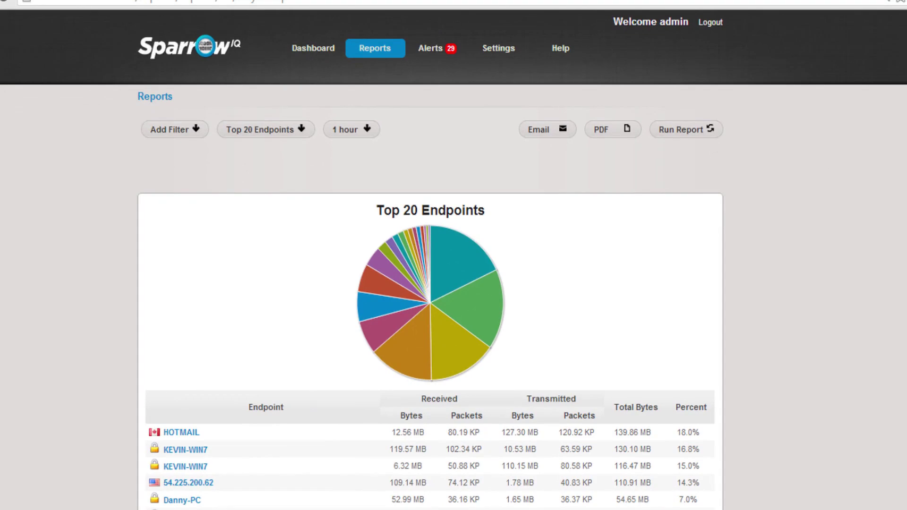
pyautogui.scroll(-4, 453, 283)
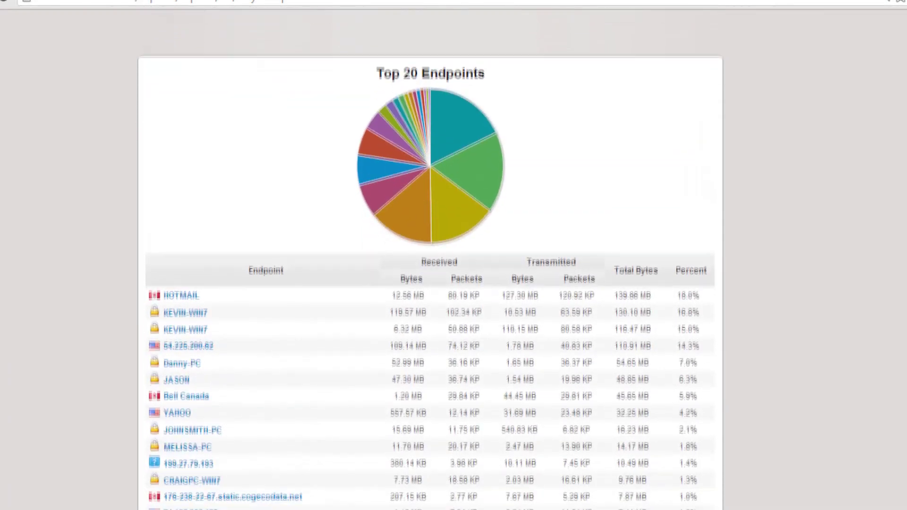
pyautogui.scroll(-3, 454, 284)
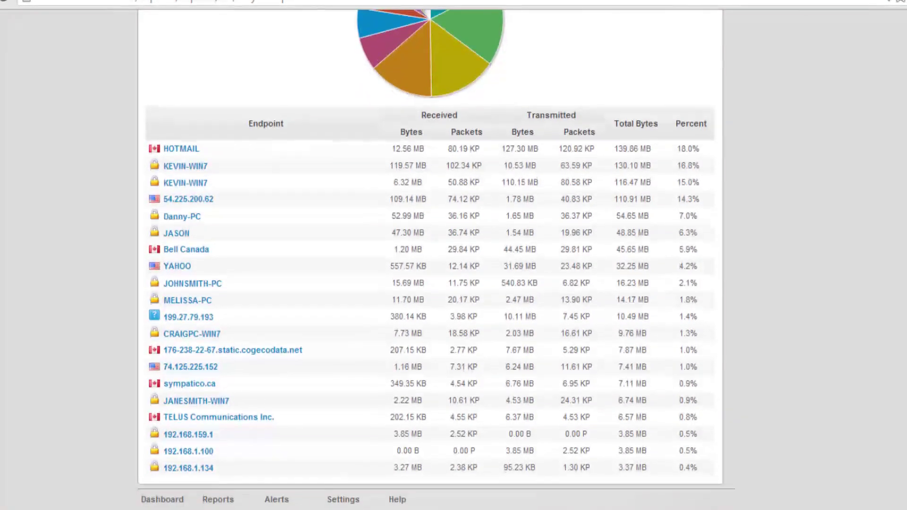
pyautogui.scroll(-1, 454, 283)
pyautogui.scroll(3, 453, 283)
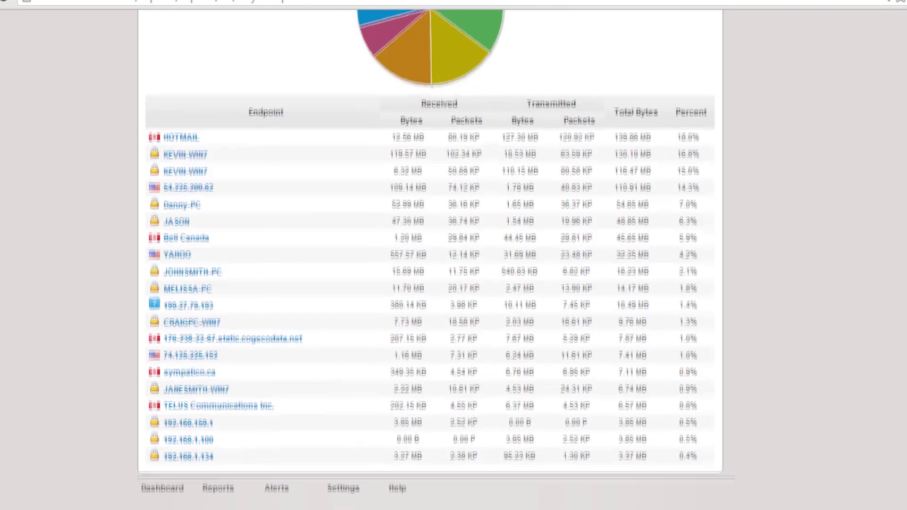
pyautogui.scroll(3, 454, 283)
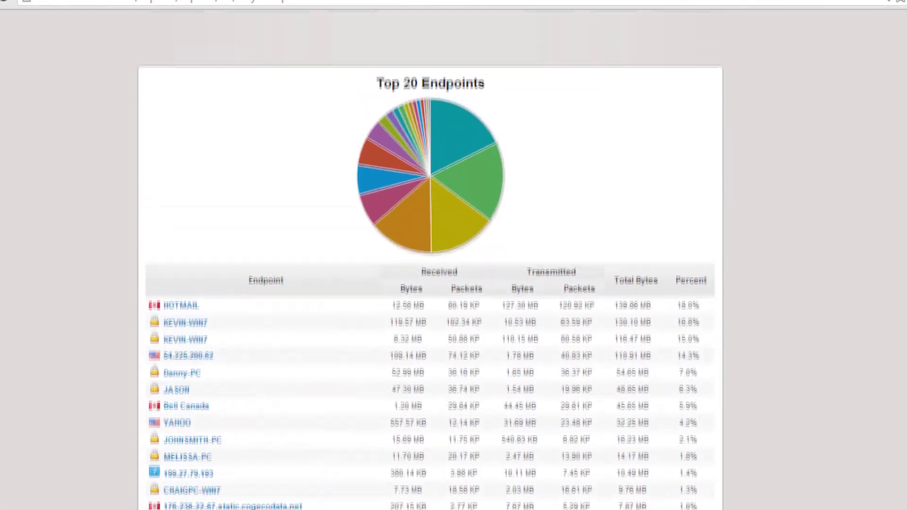
pyautogui.scroll(1, 454, 283)
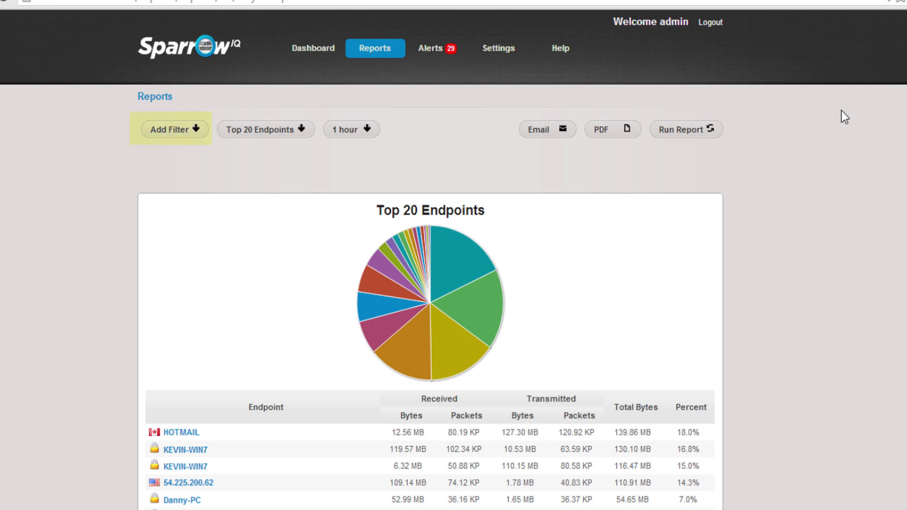
# - Filter the report to the single endpoint KEVIN-PC and rerun it
pyautogui.click(200, 133)
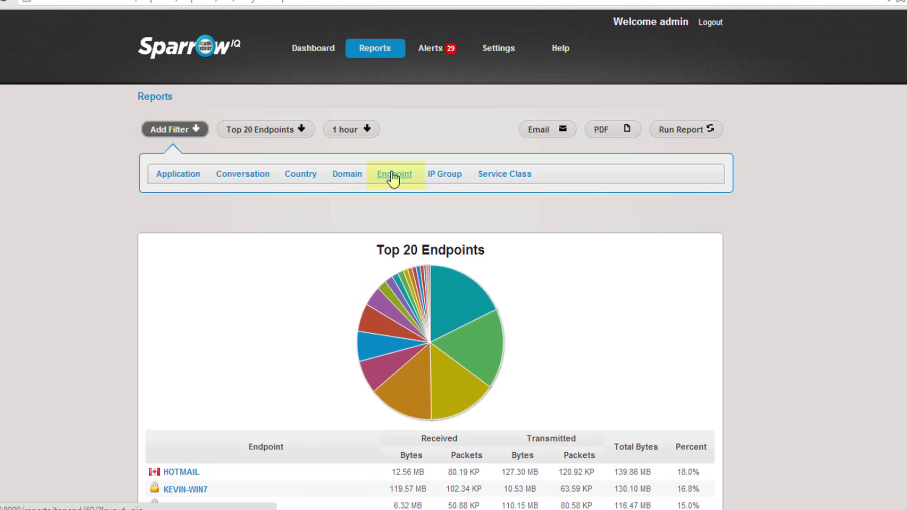
pyautogui.click(392, 178)
pyautogui.write('kev')
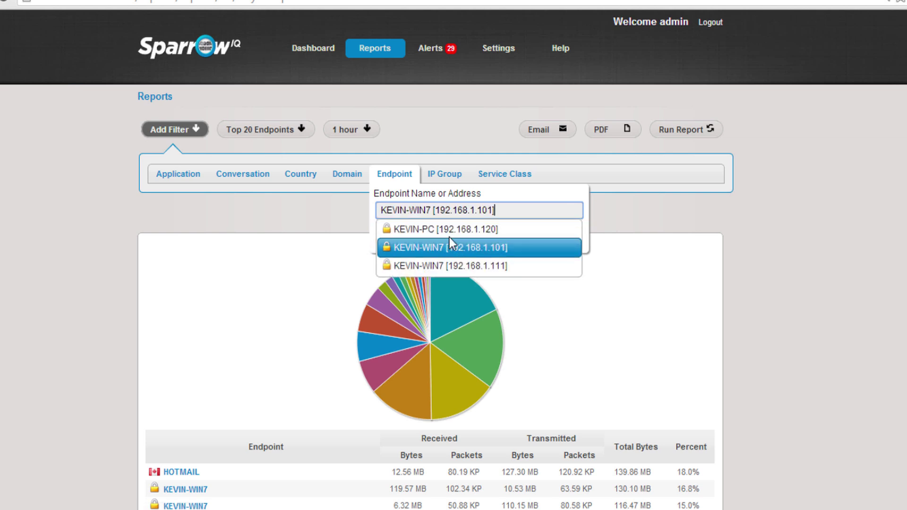
pyautogui.click(450, 229)
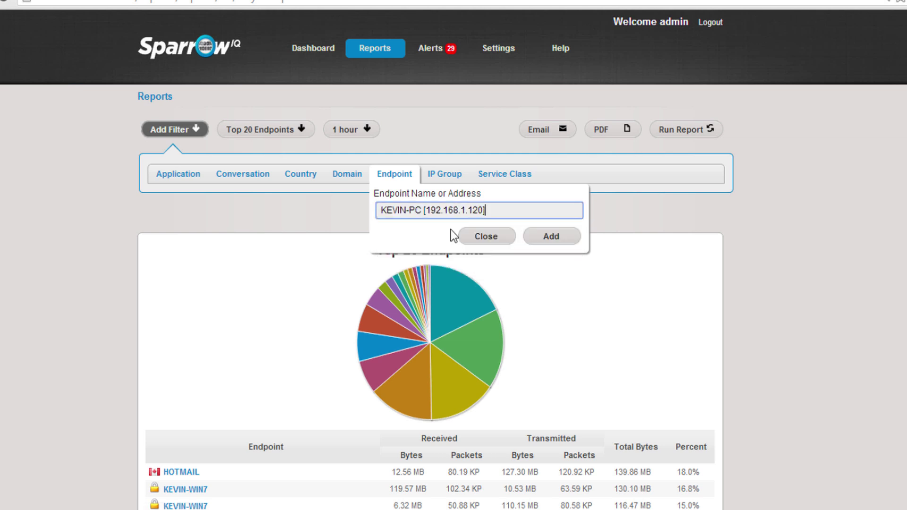
pyautogui.click(546, 241)
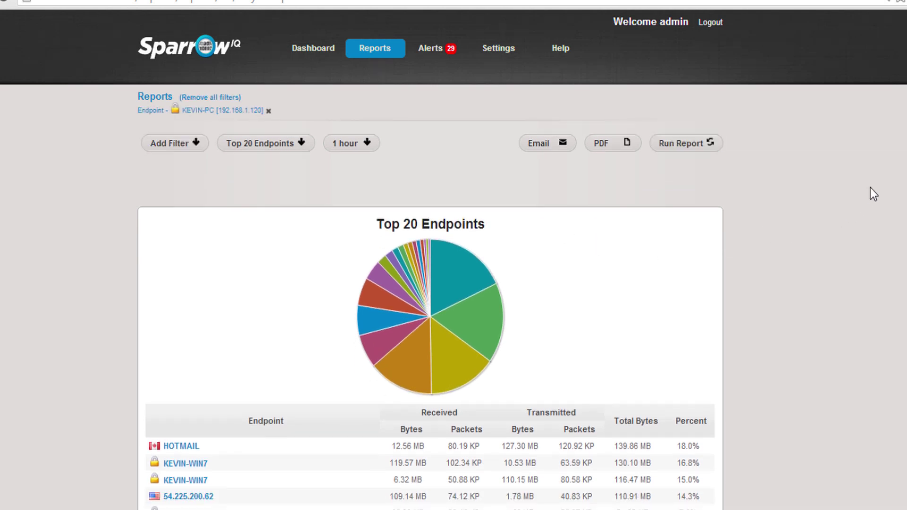
pyautogui.click(694, 144)
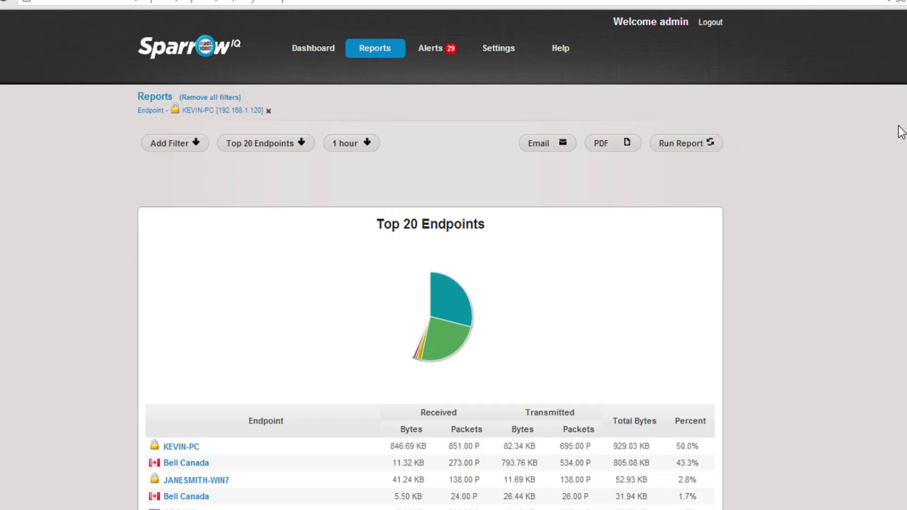
# - Remove all report filters and return to the Network Overview dashboard
pyautogui.scroll(-4, 454, 255)
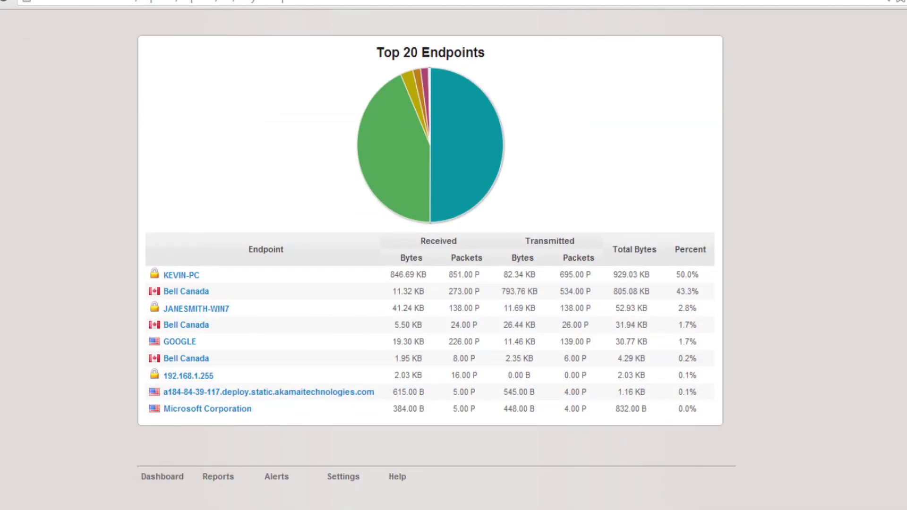
pyautogui.scroll(4, 454, 255)
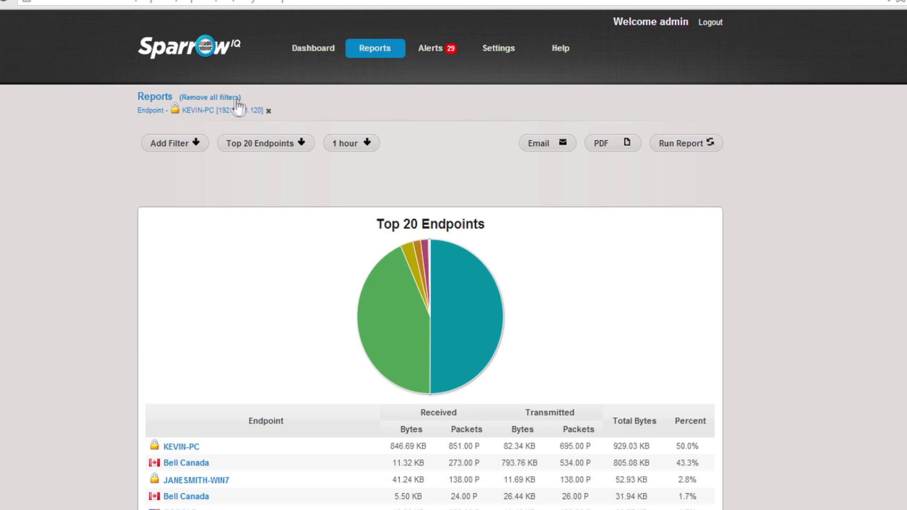
pyautogui.click(224, 100)
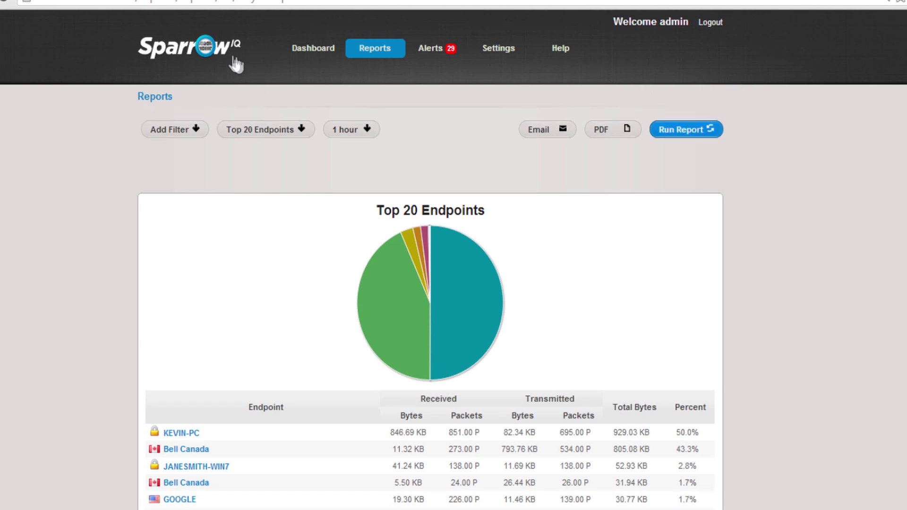
pyautogui.click(221, 55)
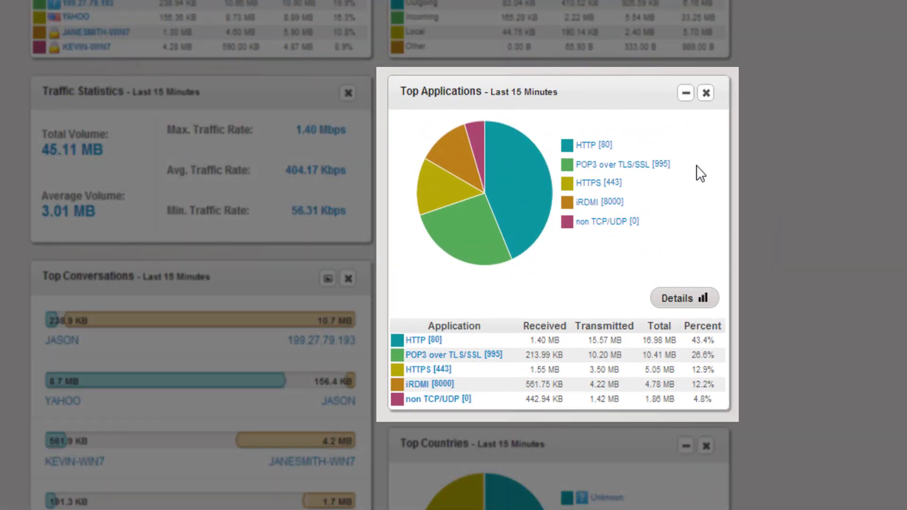
# - Open the Top 20 Applications report from the Top Applications gadget and scroll its table
pyautogui.moveTo(651, 166)
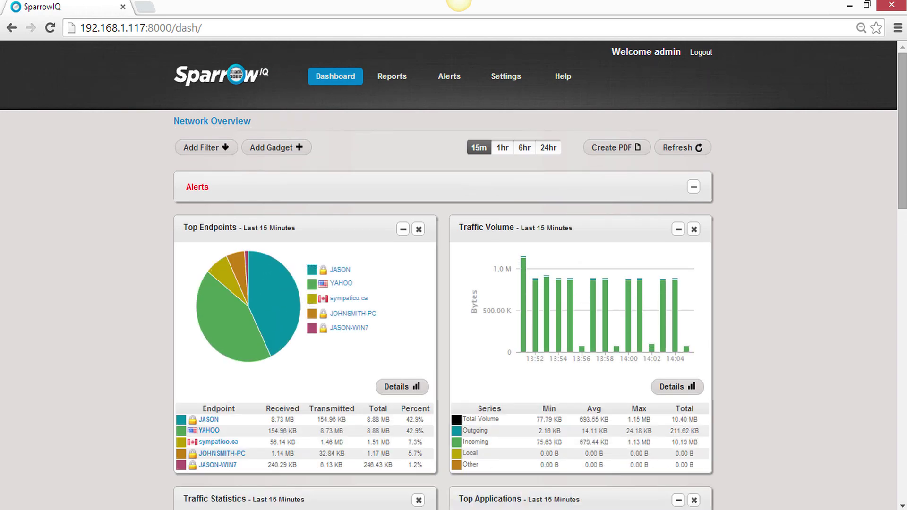
pyautogui.moveTo(903, 132); pyautogui.dragTo(903, 241)
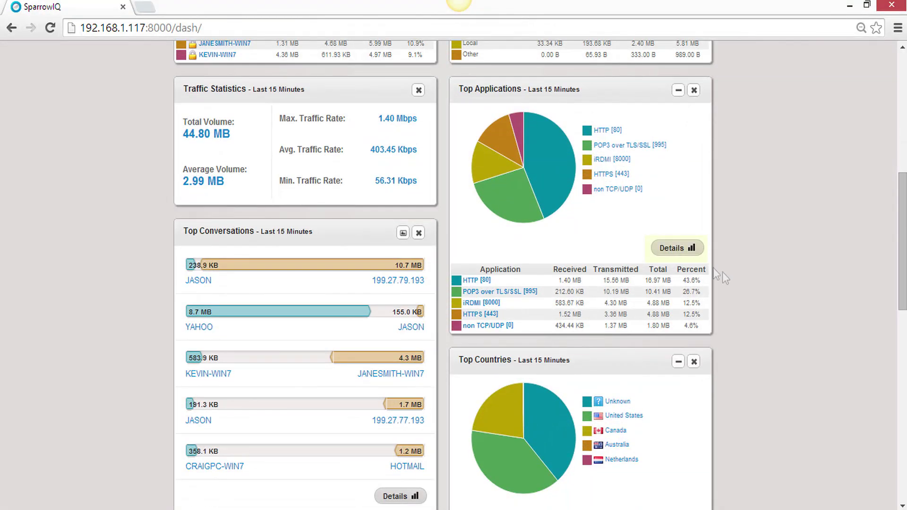
pyautogui.click(670, 248)
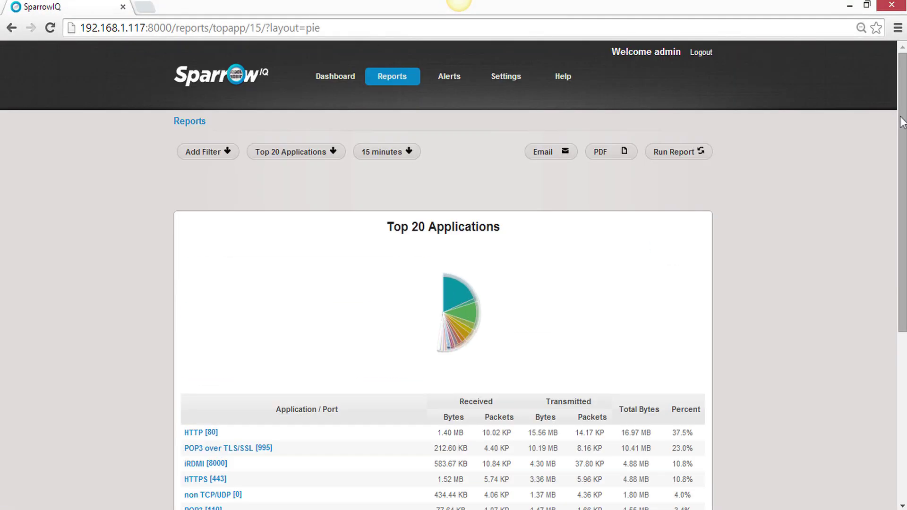
pyautogui.moveTo(903, 123); pyautogui.dragTo(902, 294)
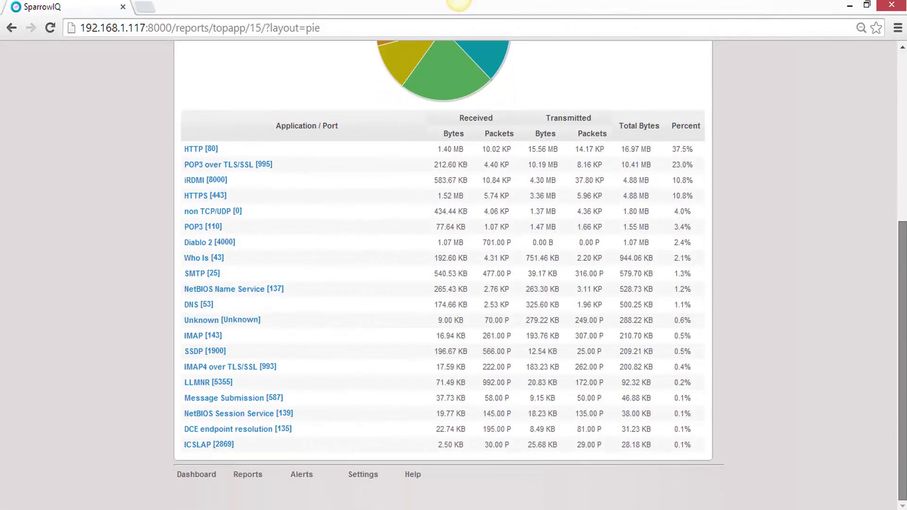
pyautogui.scroll(5, 443, 274)
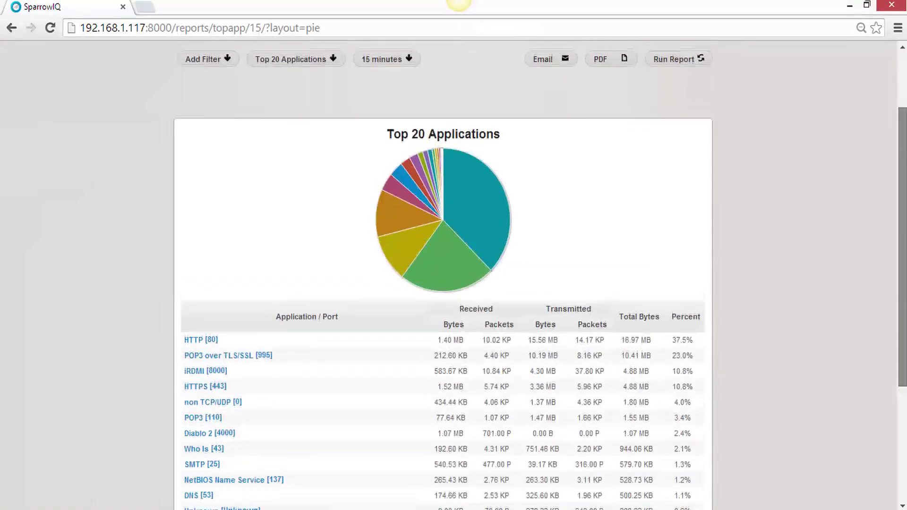
pyautogui.scroll(2, 443, 273)
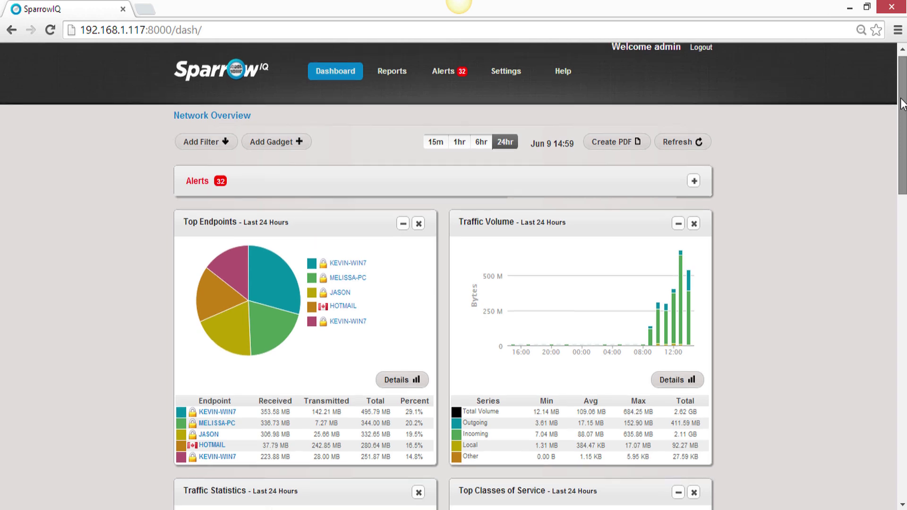
# - Scroll down to the Traffic Statistics, Bandwidth, Top Classes of Service and Top Conversations gadgets
pyautogui.moveTo(902, 99); pyautogui.dragTo(901, 215)
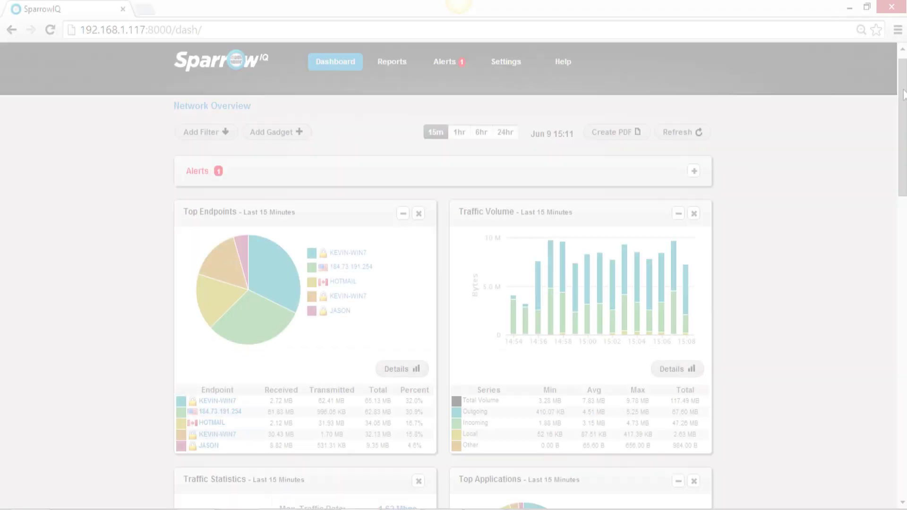
# - Scroll to the Bandwidth gadget and open its full Bandwidth report
pyautogui.scroll(-3, 903, 121)
pyautogui.scroll(-5, 903, 121)
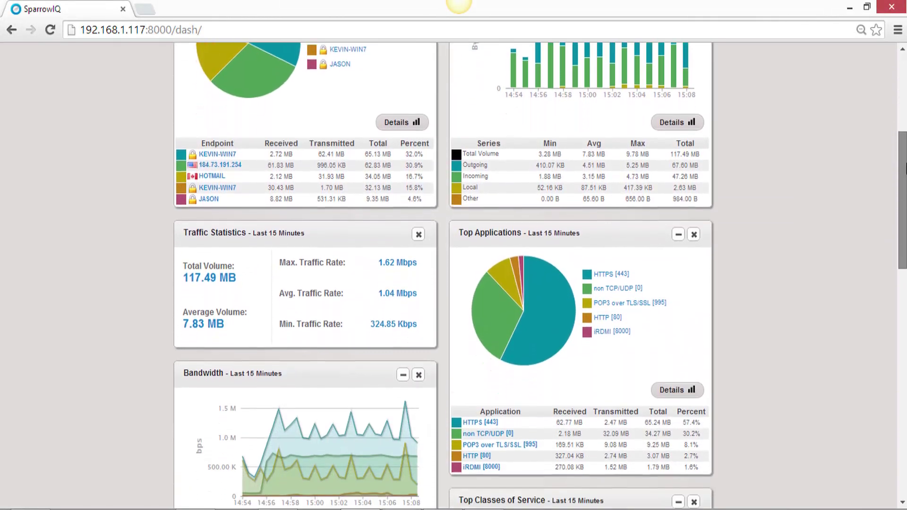
pyautogui.scroll(-1, 539, 276)
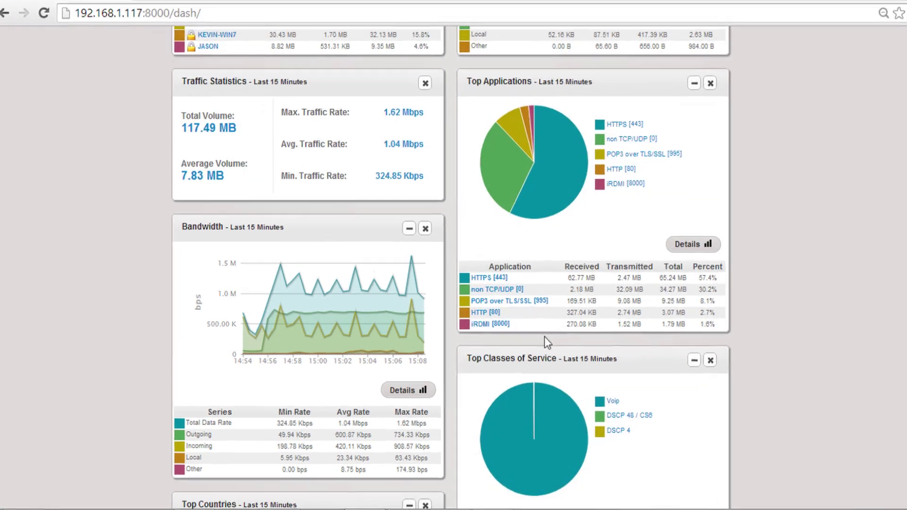
pyautogui.moveTo(399, 344)
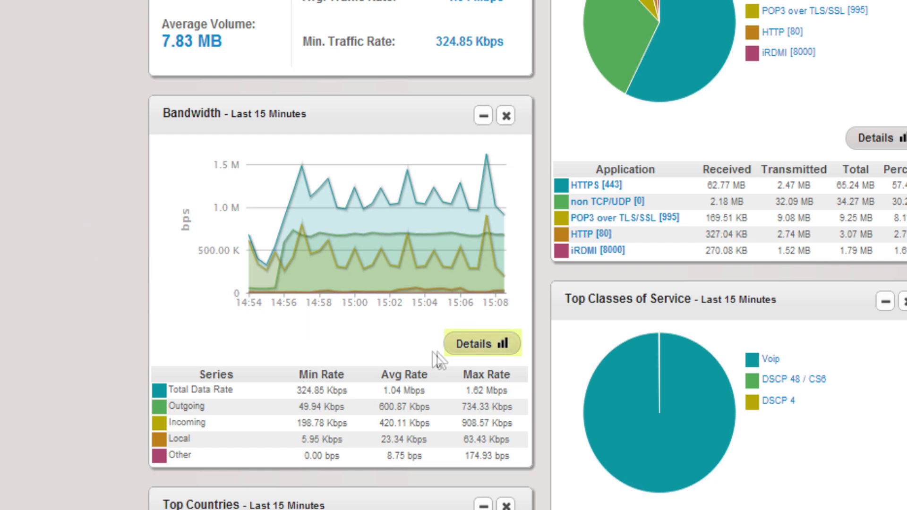
pyautogui.click(474, 343)
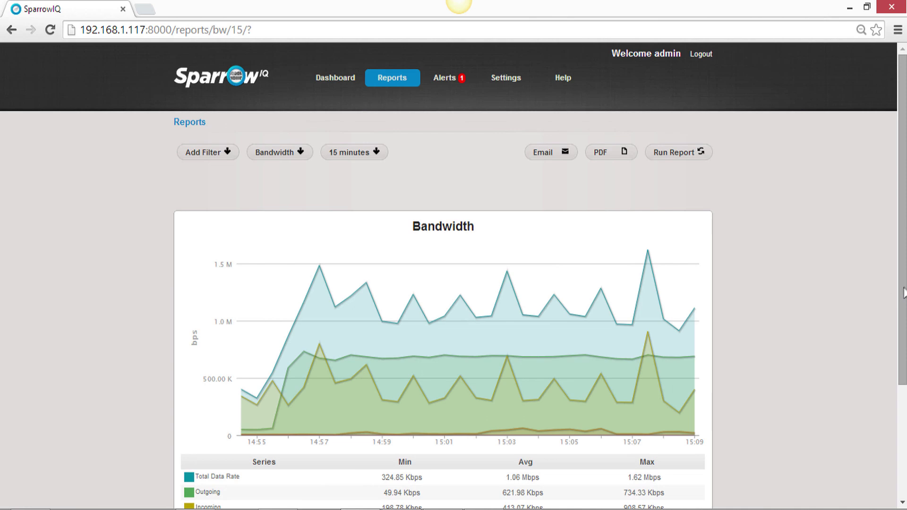
# - Open the report's 15 minutes time-range dropdown to view the range choices
pyautogui.scroll(-1, 903, 293)
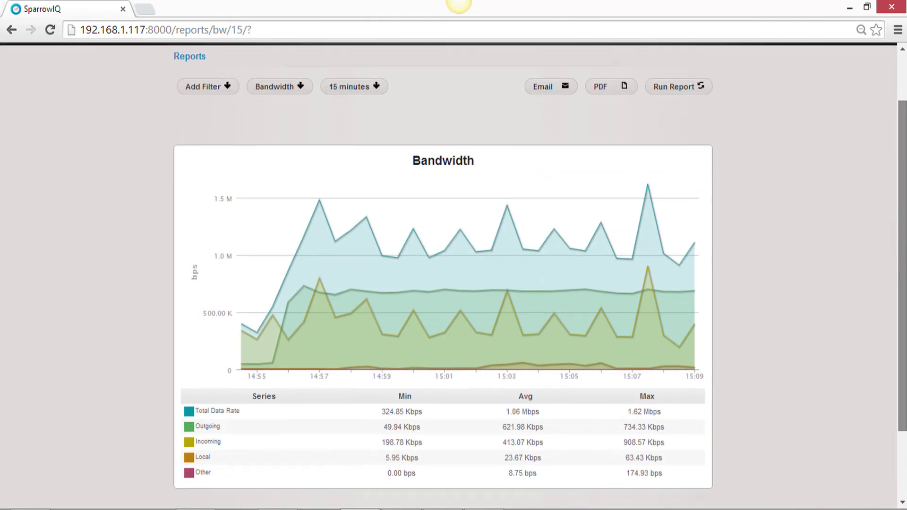
pyautogui.click(377, 84)
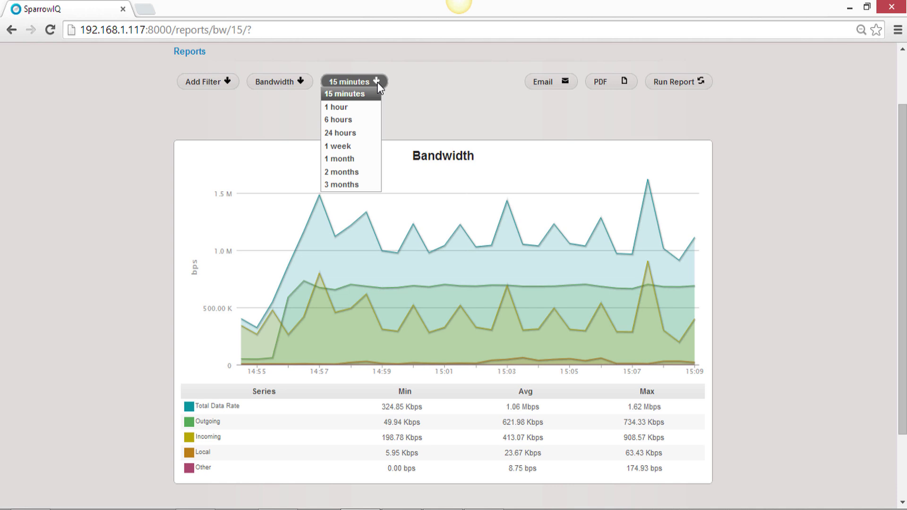
pyautogui.scroll(3, 377, 82)
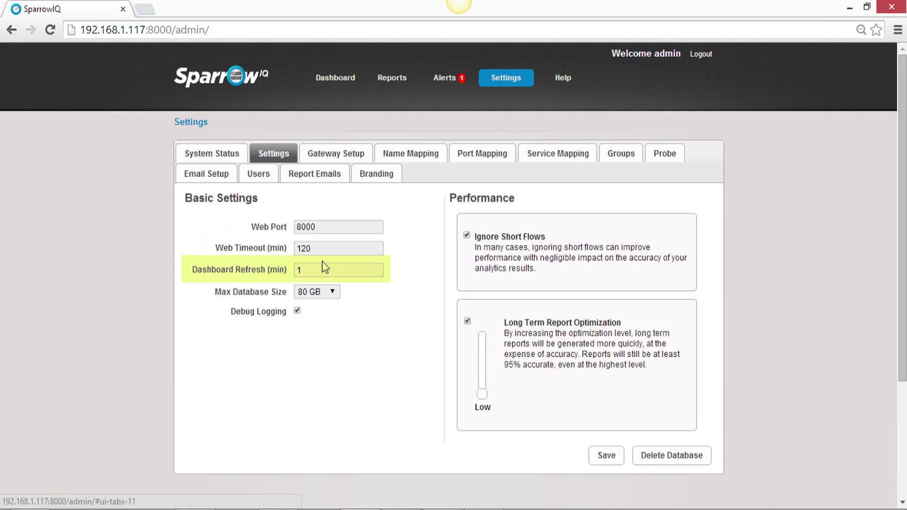
# - Enter 5 in the Dashboard Refresh (min) field
pyautogui.click(323, 266)
pyautogui.write('5')
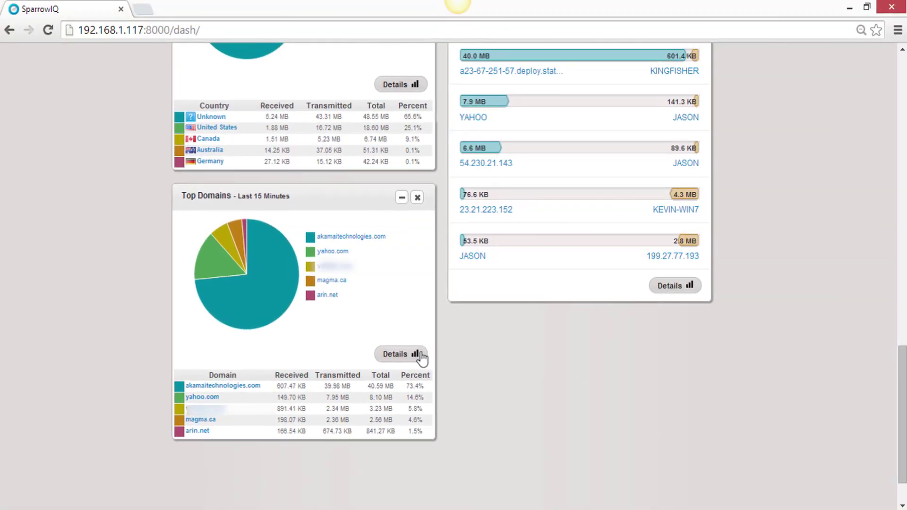
# - Open the Top 20 Domains report from Top Domains and scroll to its domain table
pyautogui.click(419, 354)
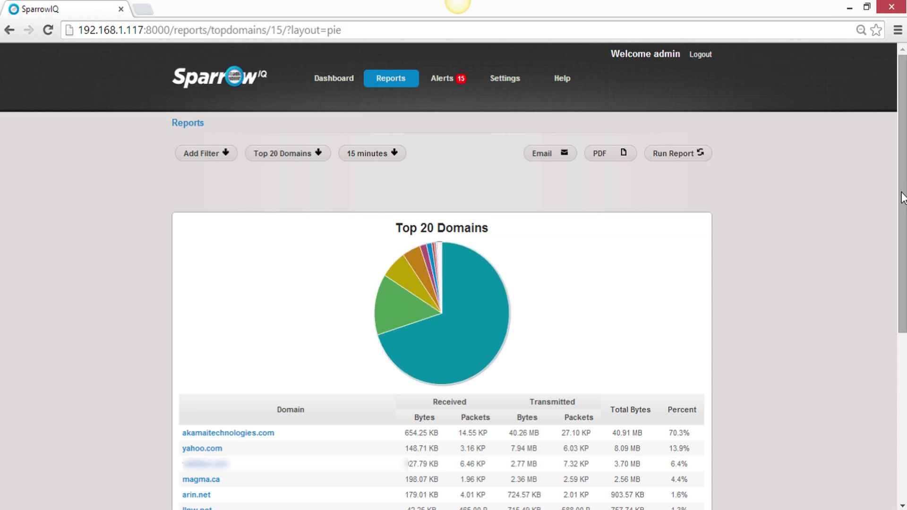
pyautogui.moveTo(902, 197); pyautogui.dragTo(903, 371)
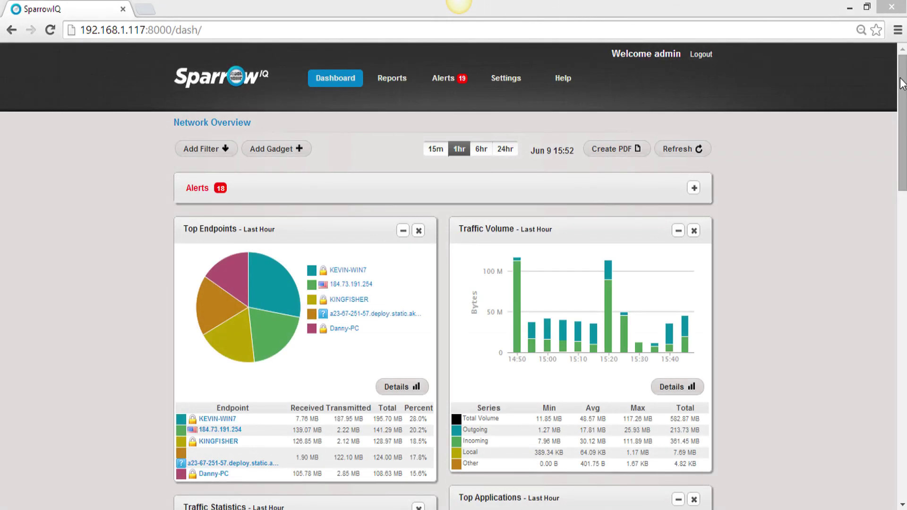
# - Open the Top Countries gadget's Details report and scroll down through its country table
pyautogui.moveTo(902, 84); pyautogui.dragTo(905, 246)
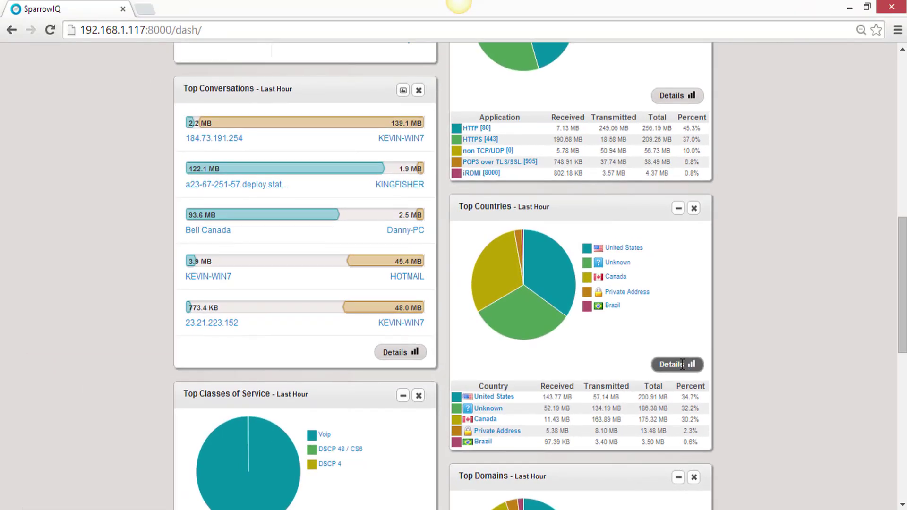
pyautogui.click(681, 364)
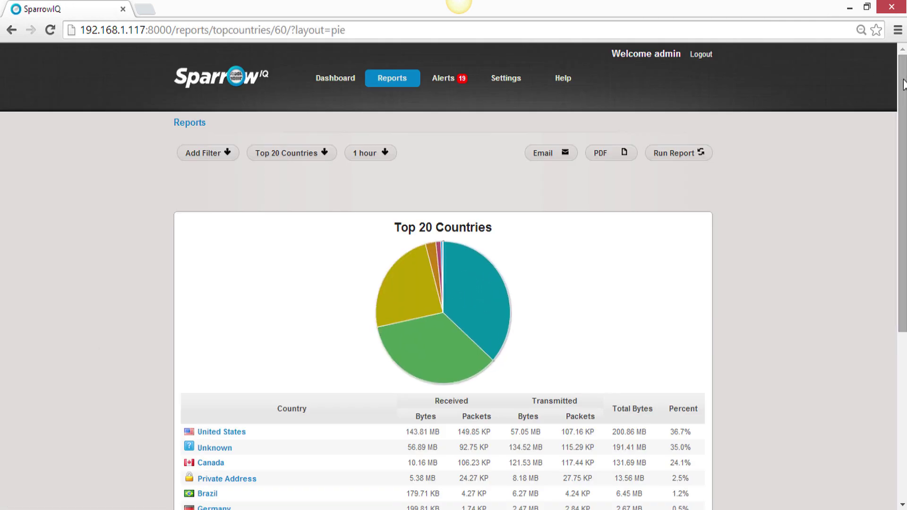
pyautogui.scroll(-2, 903, 95)
pyautogui.scroll(-2, 444, 274)
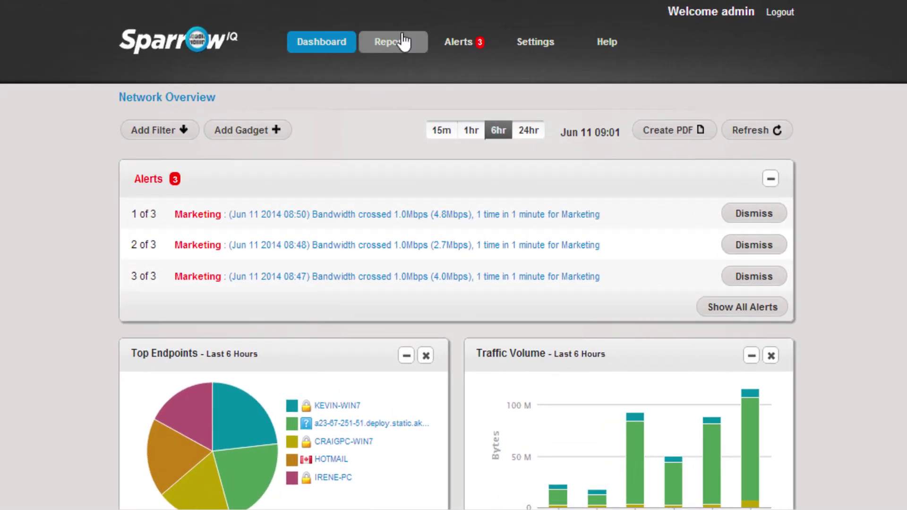
# - Run the Executive Summary report for the last 15 minutes and show its Add Filter categories
pyautogui.click(403, 41)
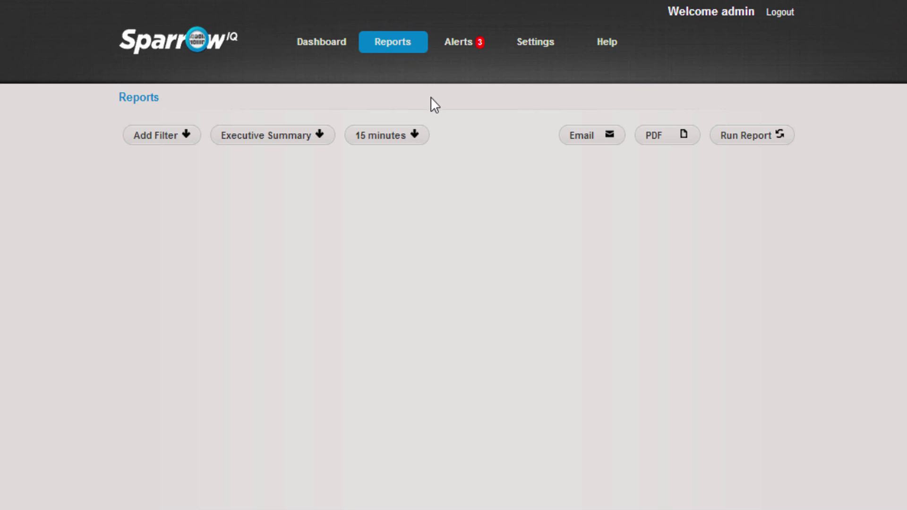
pyautogui.click(419, 137)
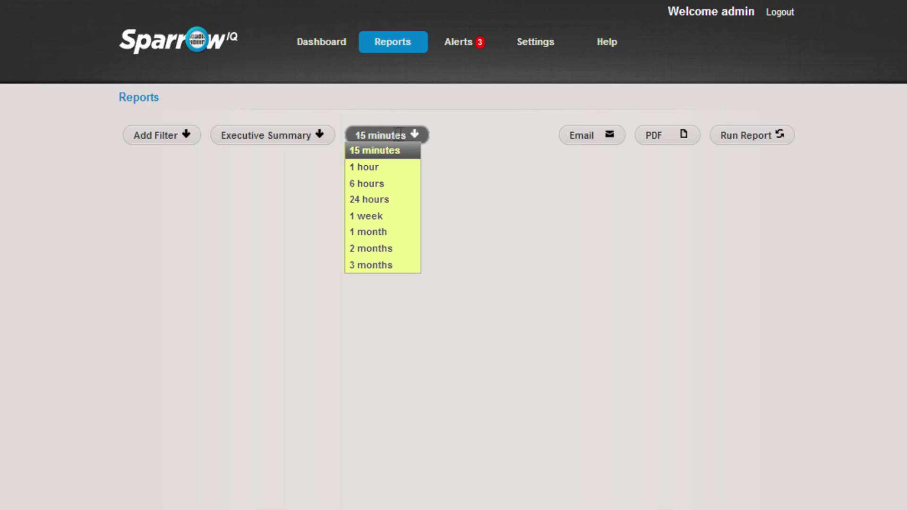
pyautogui.click(319, 135)
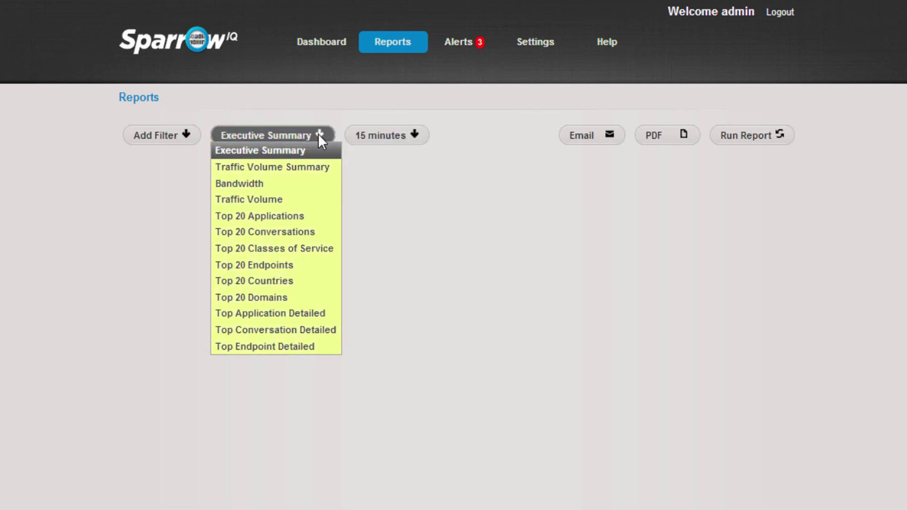
pyautogui.click(308, 151)
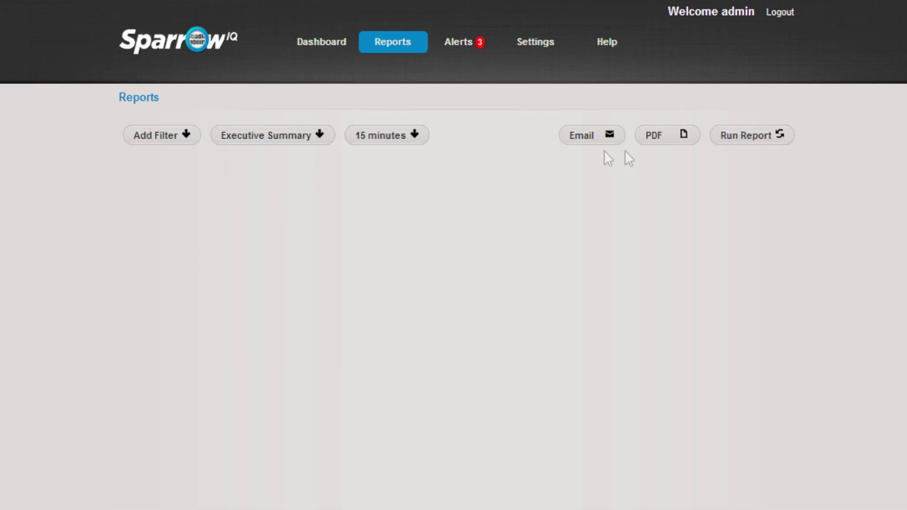
pyautogui.click(741, 137)
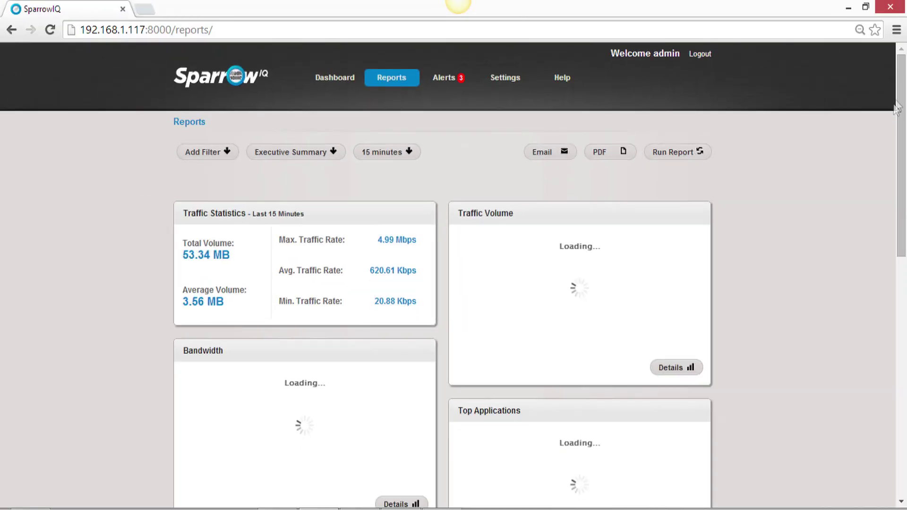
pyautogui.moveTo(902, 85); pyautogui.dragTo(904, 57)
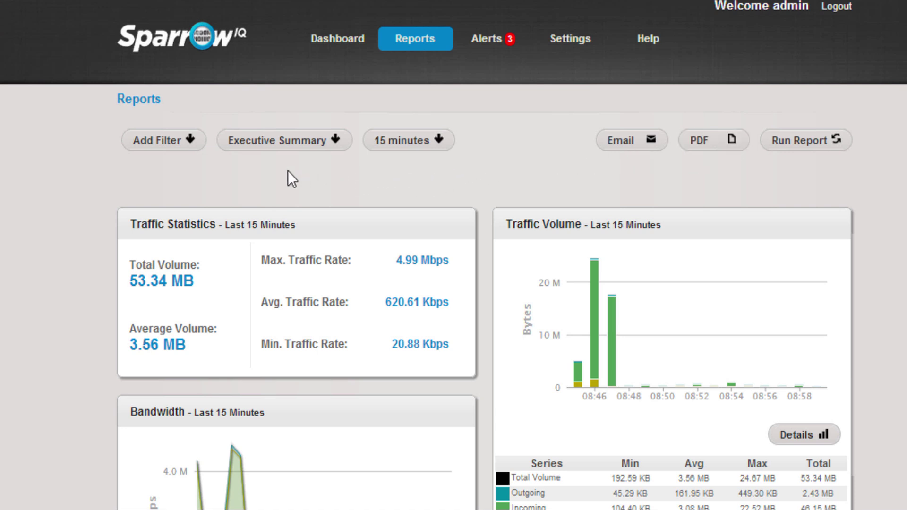
pyautogui.click(189, 142)
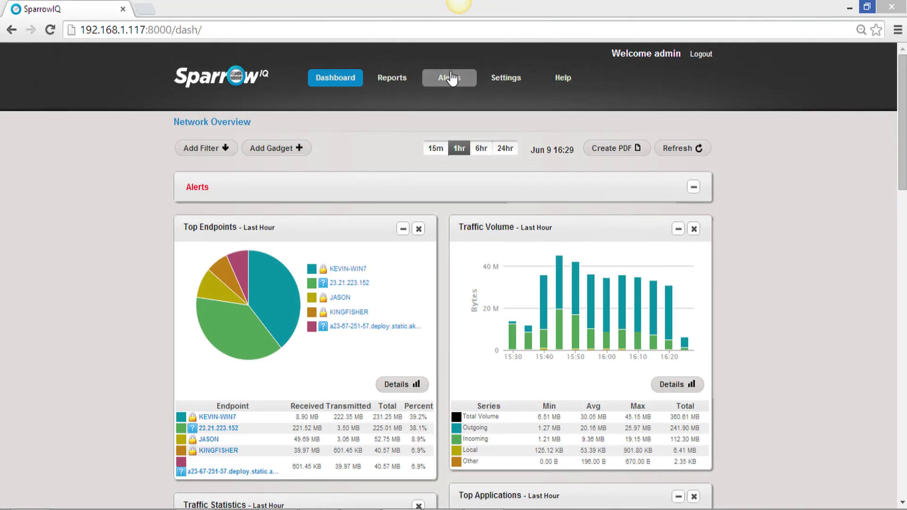
# - Go to the Alerts page and bring up the Add an Alert form
pyautogui.click(451, 78)
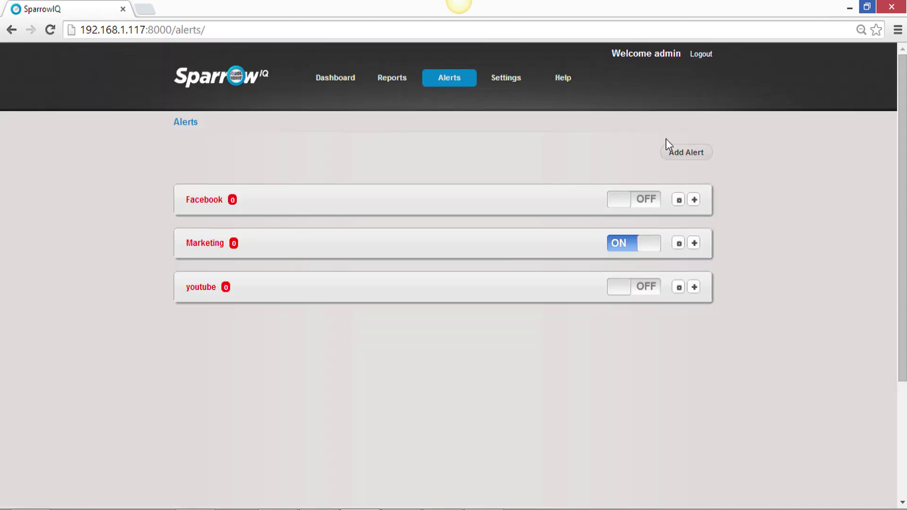
pyautogui.click(684, 153)
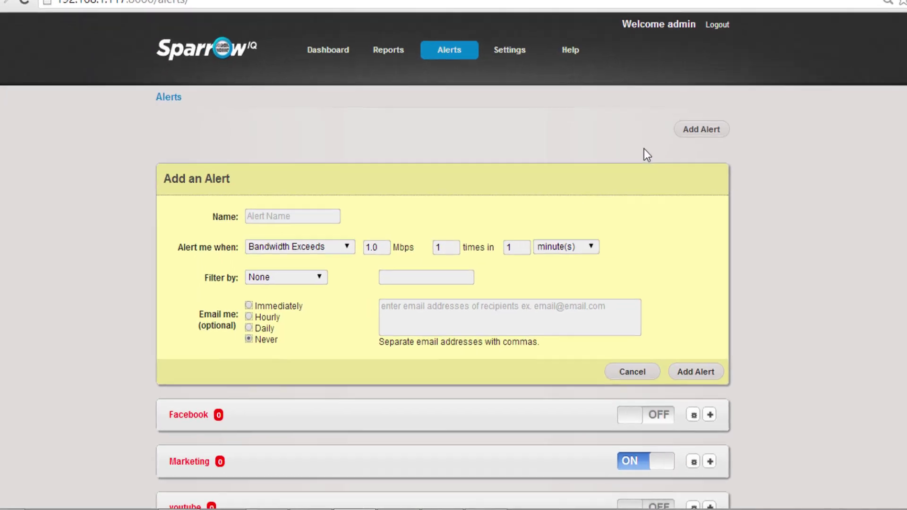